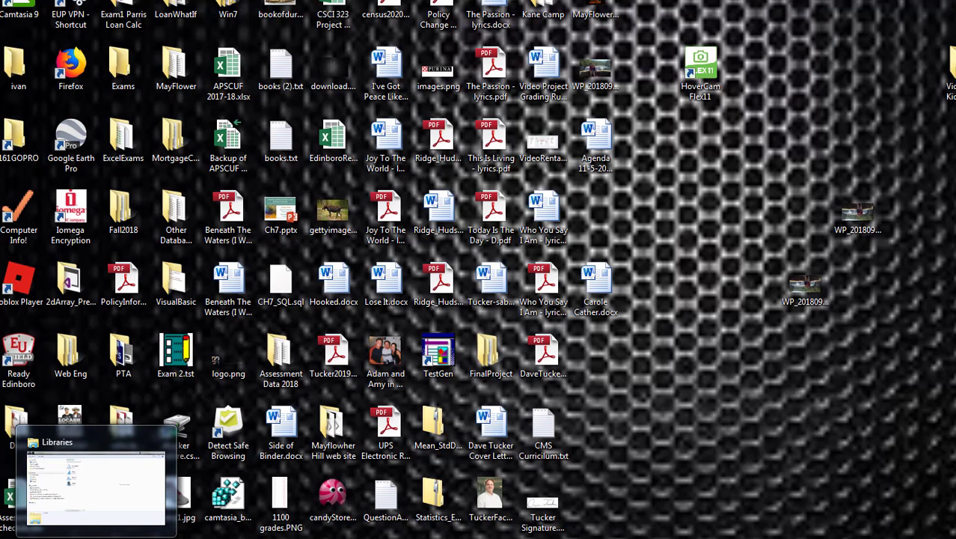
# Restore the Libraries Explorer window to full screen from the taskbar
pyautogui.click(96, 486)
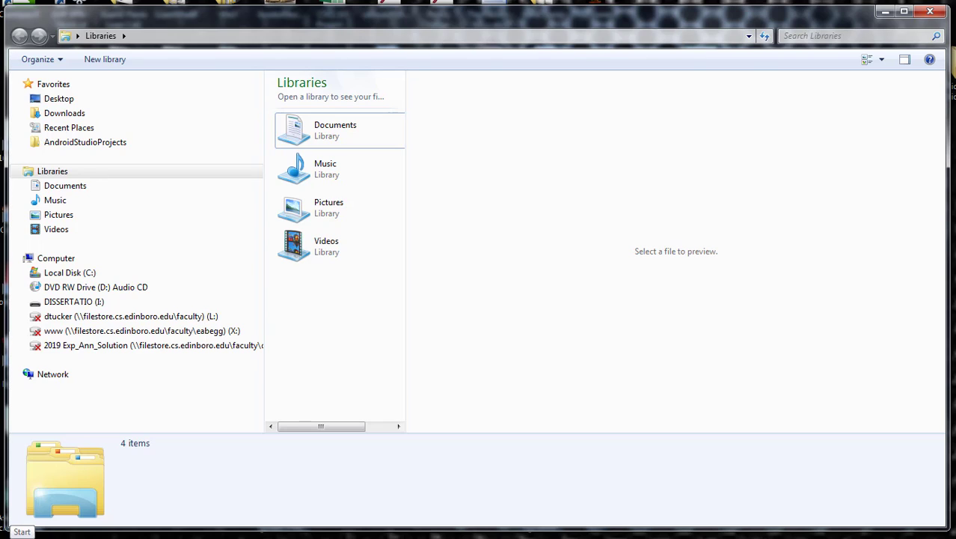
# Launch a new Windows Explorer window by searching 'wi' from the Start menu
pyautogui.click(11, 532)
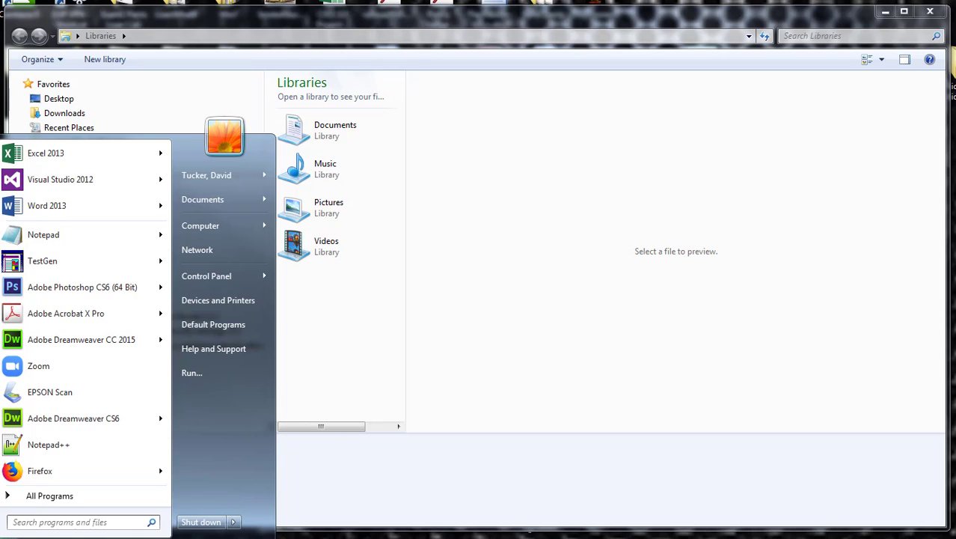
pyautogui.moveTo(43, 416)
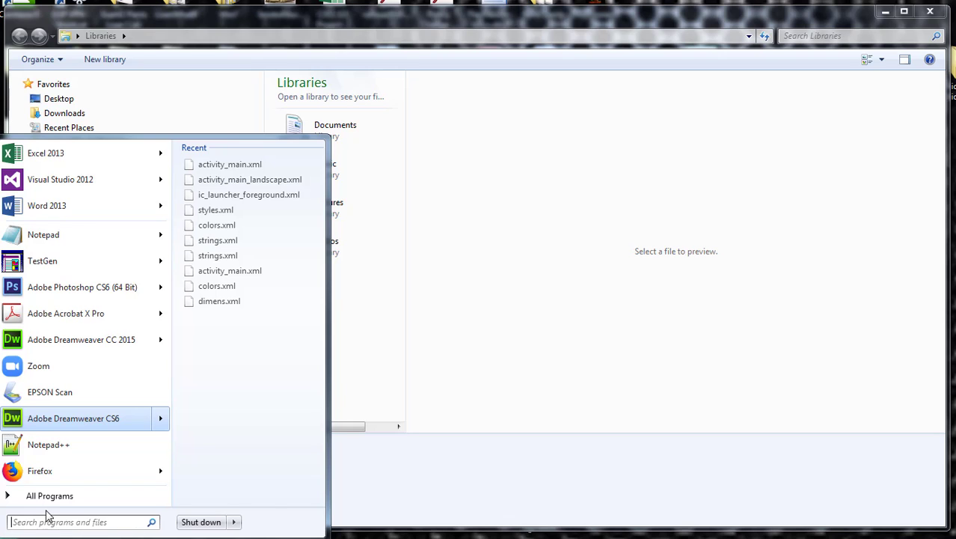
pyautogui.write('win')
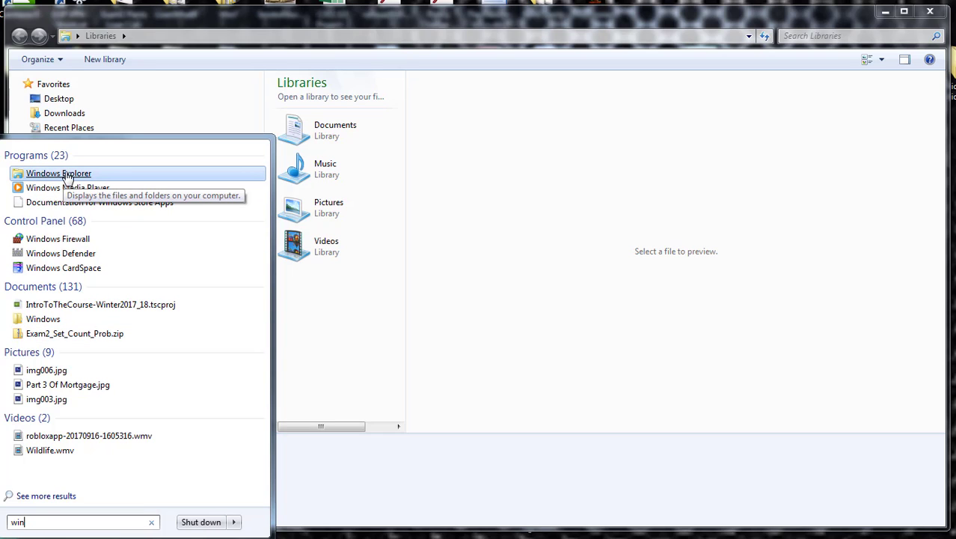
pyautogui.press('Return')
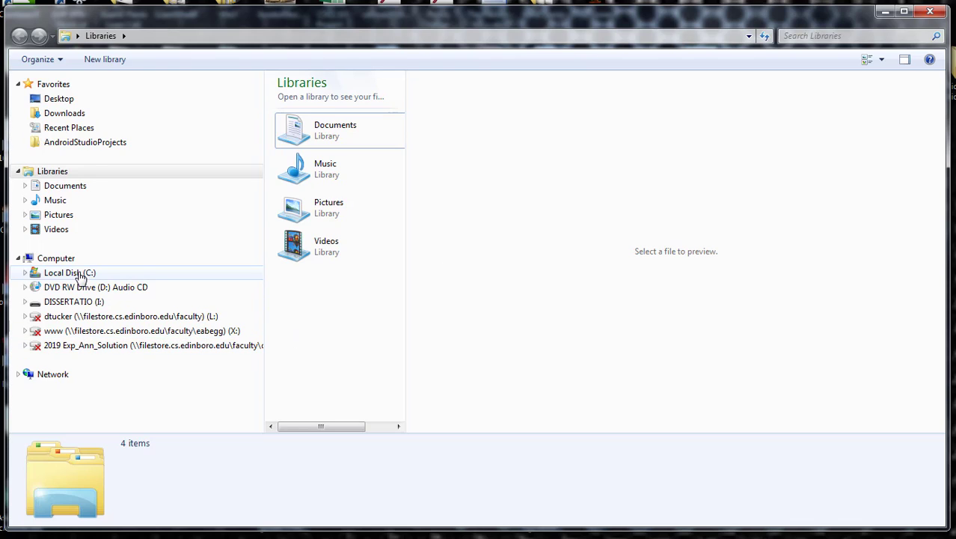
# Expand DISSERTATIO (I:) in the folder tree, briefly peeking into 83100-Answers, CSCI 313 and Database
pyautogui.click(25, 302)
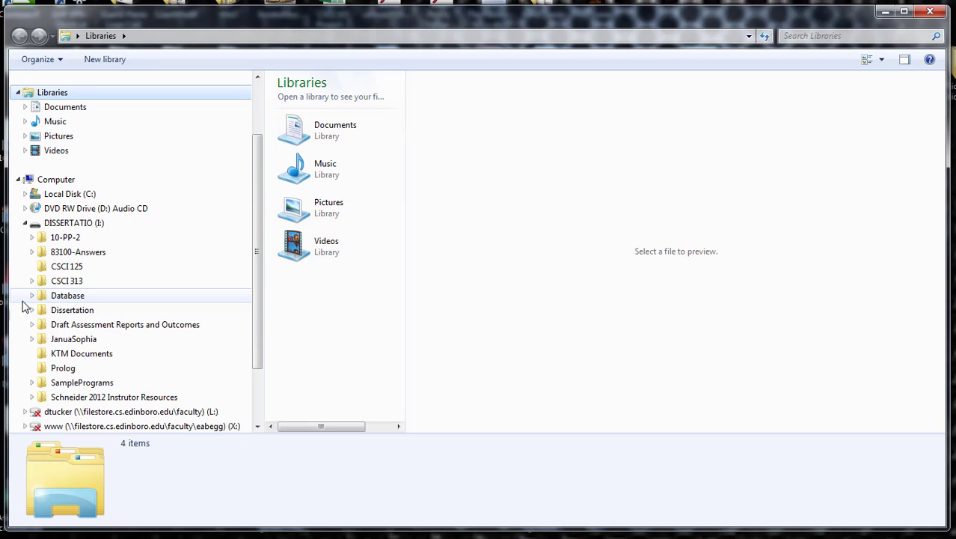
pyautogui.click(25, 223)
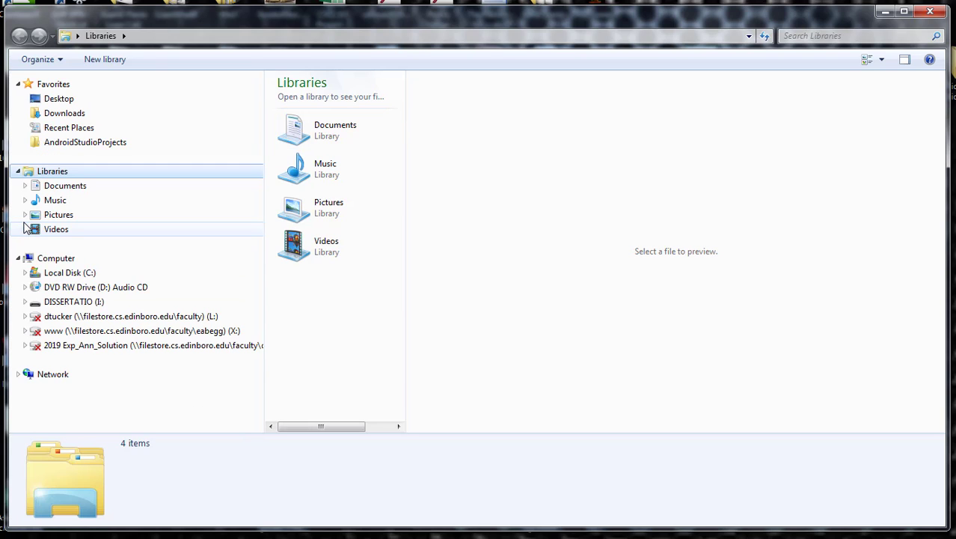
pyautogui.click(25, 303)
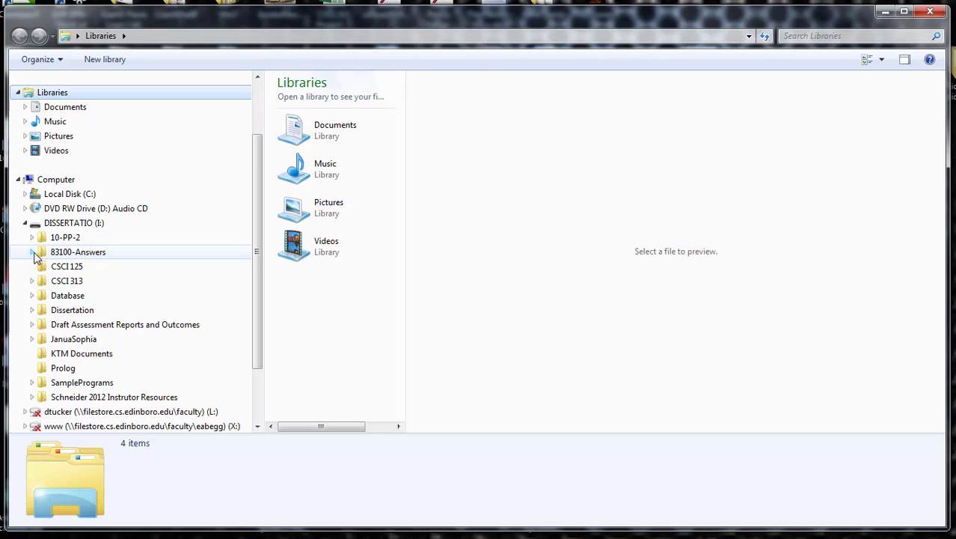
pyautogui.click(33, 253)
pyautogui.click(33, 253)
pyautogui.click(33, 282)
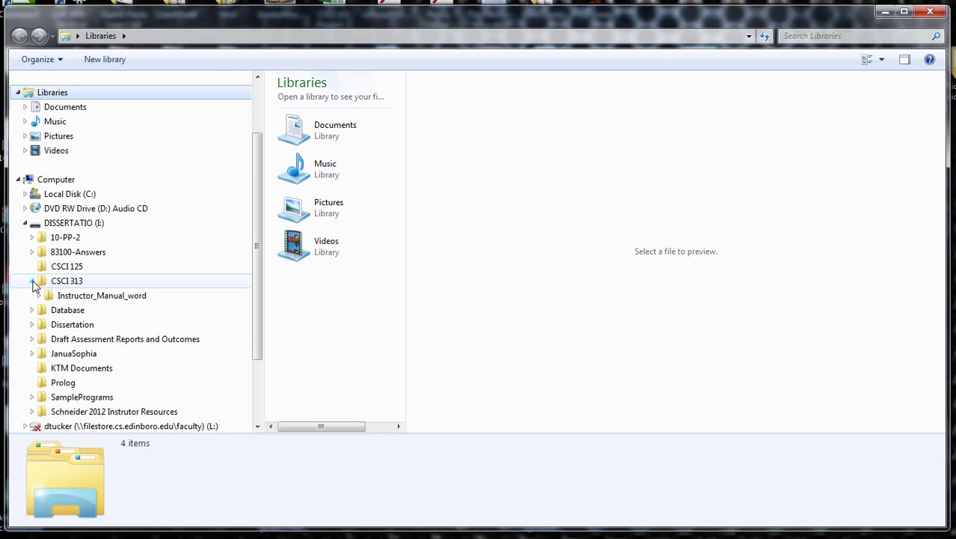
pyautogui.click(32, 282)
pyautogui.click(33, 296)
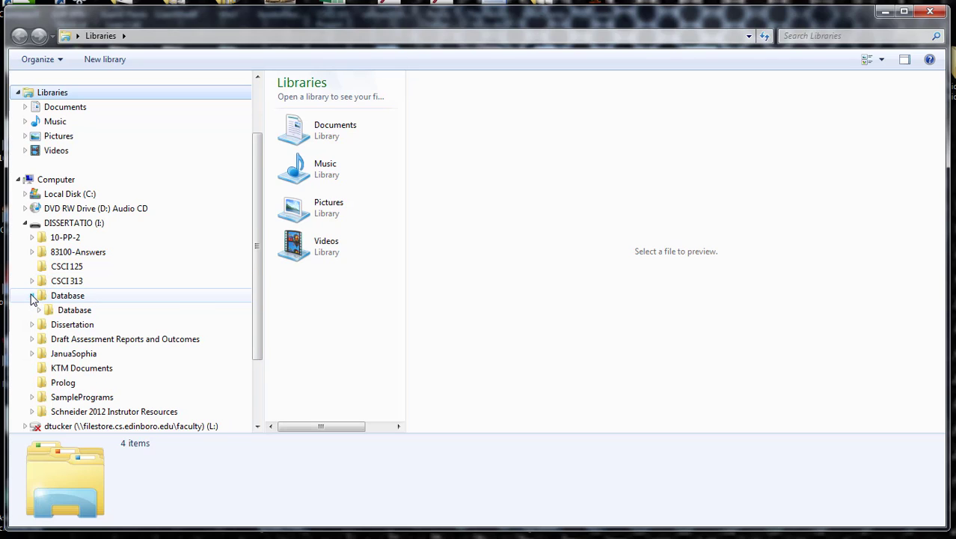
pyautogui.click(33, 296)
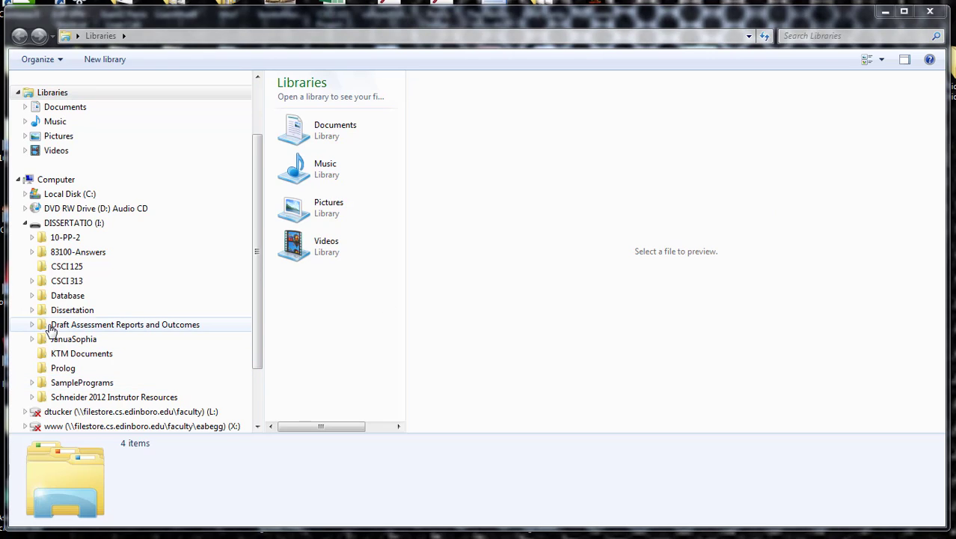
# Start renaming the DISSERTATIO (I:) drive, then cancel so its name stays unchanged
pyautogui.click(70, 225)
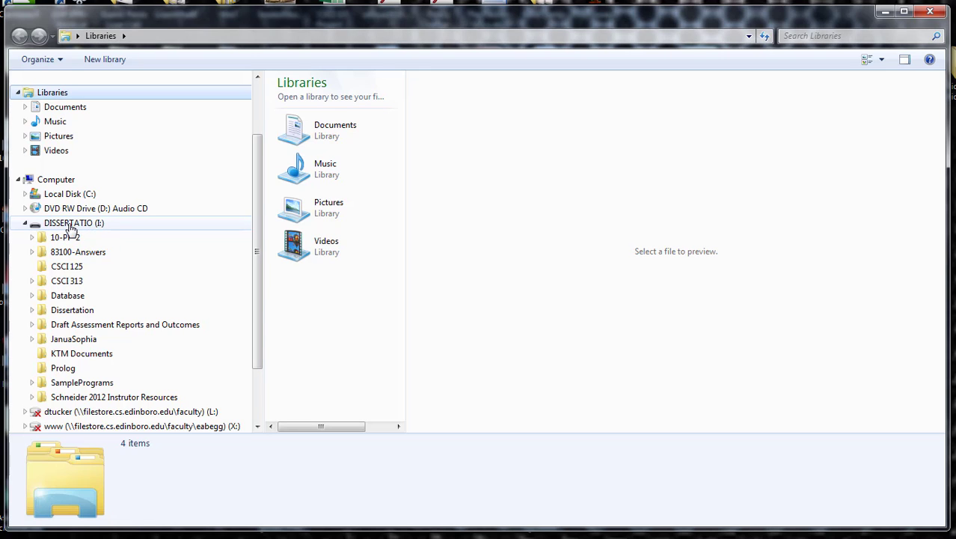
pyautogui.rightClick(71, 227)
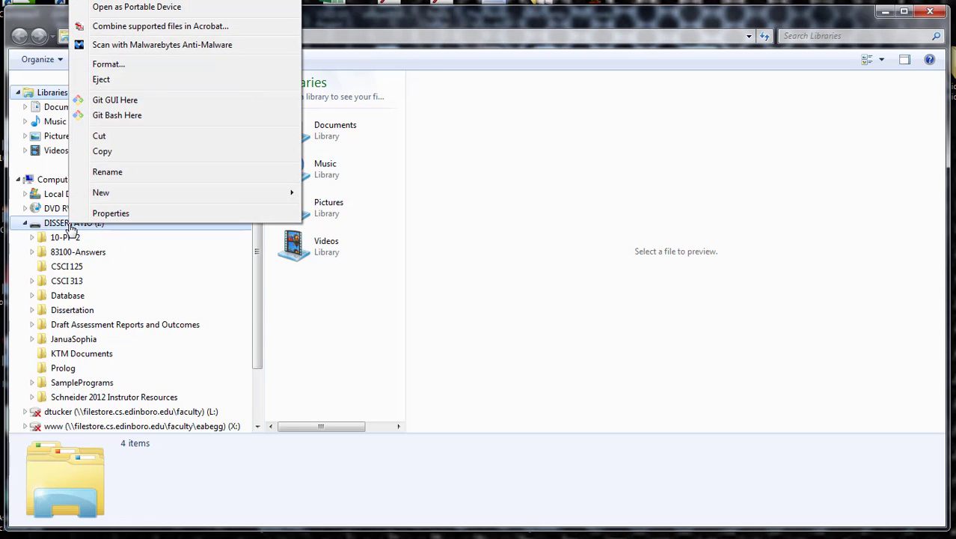
pyautogui.click(109, 171)
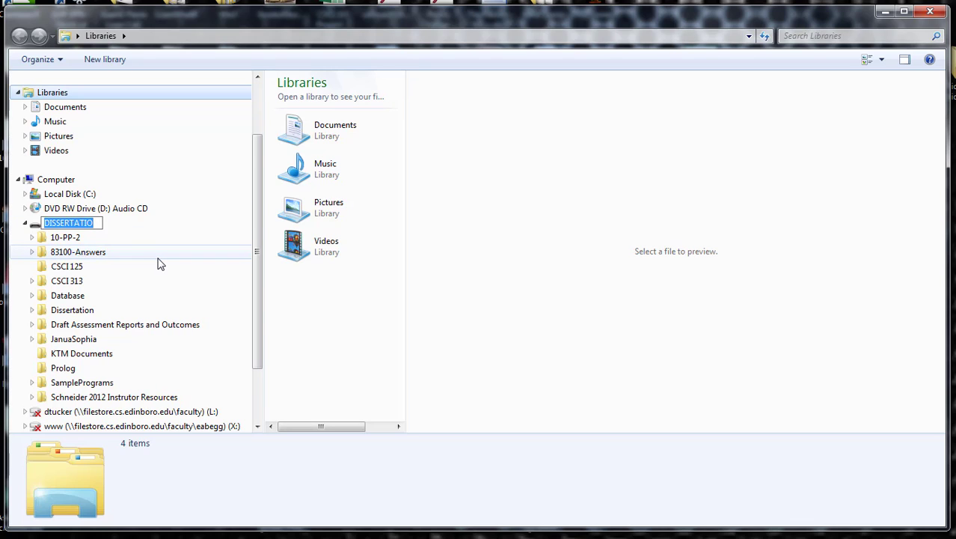
pyautogui.press('Return')
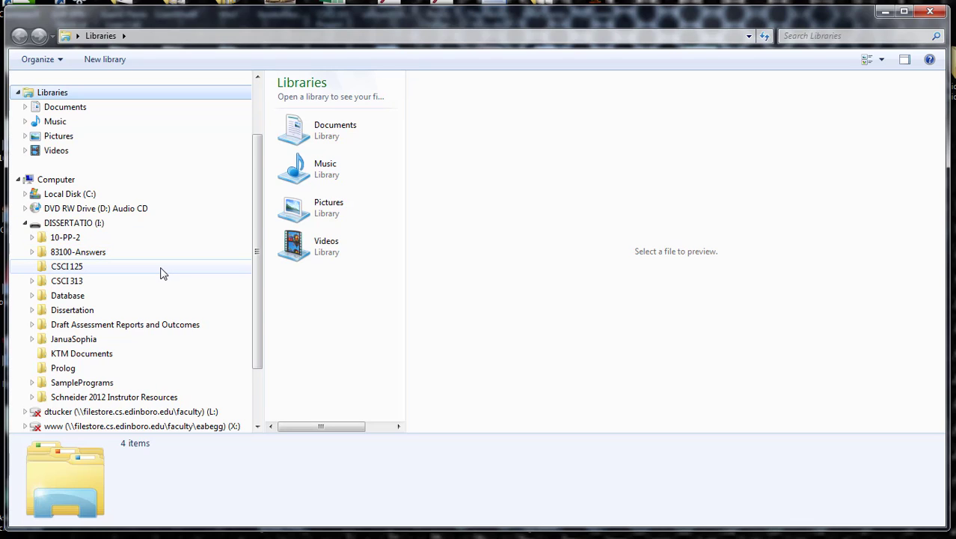
# Add a new folder on DISSERTATIO (I:) and name it 'Spring 2021'
pyautogui.rightClick(72, 226)
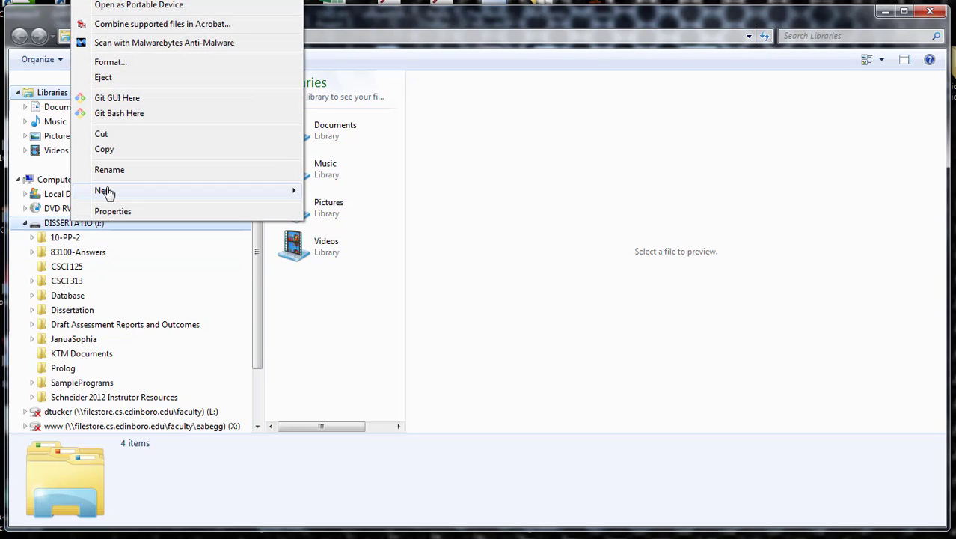
pyautogui.moveTo(135, 189)
pyautogui.click(307, 191)
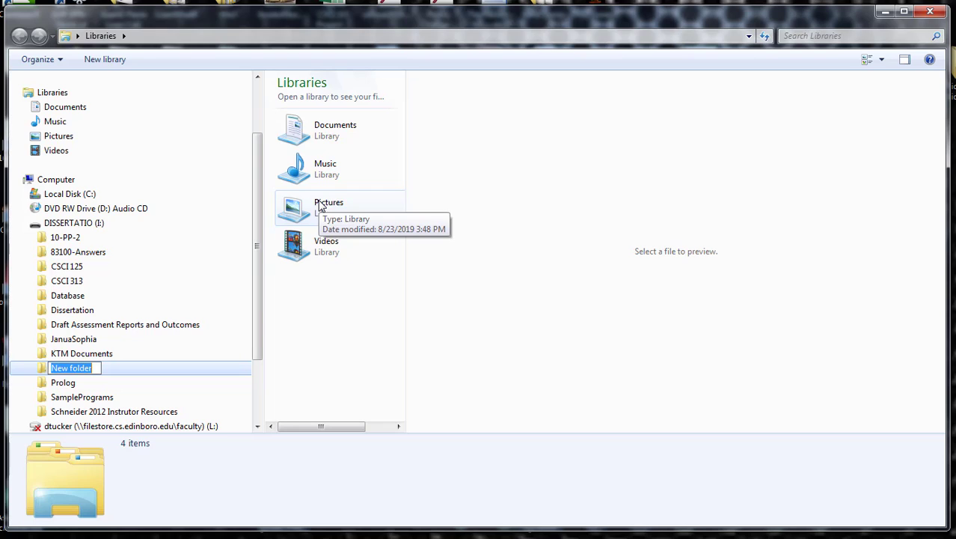
pyautogui.press('BackSpace')
pyautogui.write('Sp')
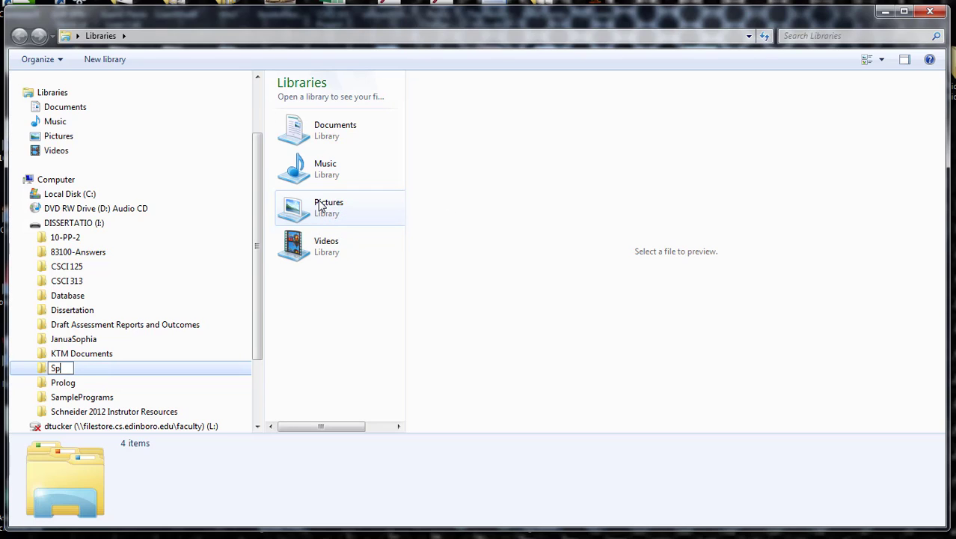
pyautogui.write('ring 2021')
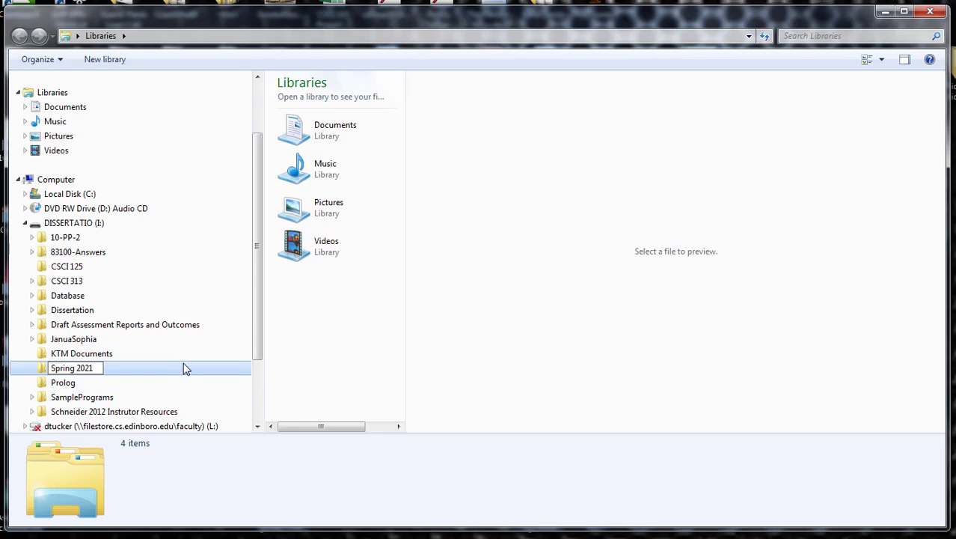
pyautogui.press('Return')
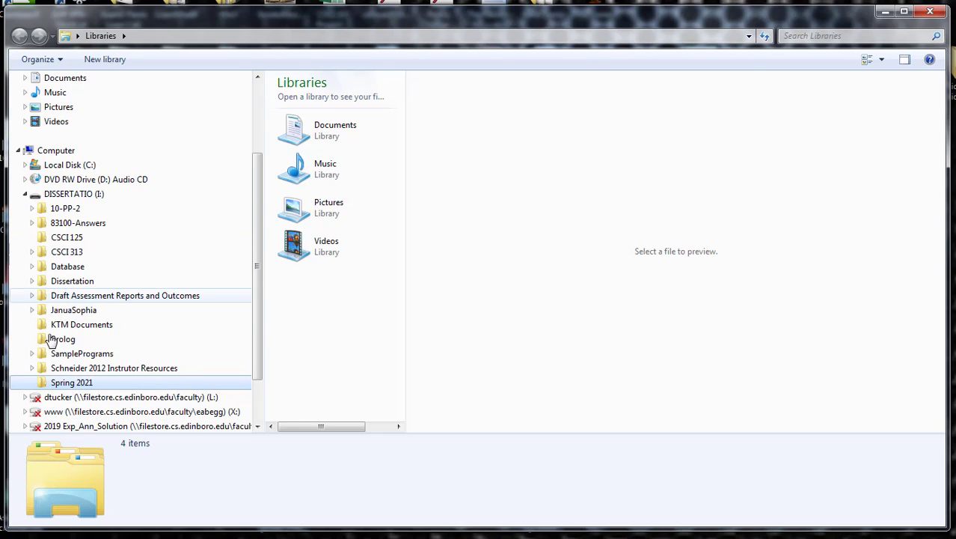
# Create a Spring 2021 subfolder typed as 'CSCI 380 Operating Systems', trimmed to 'Operating Systems'
pyautogui.click(49, 384)
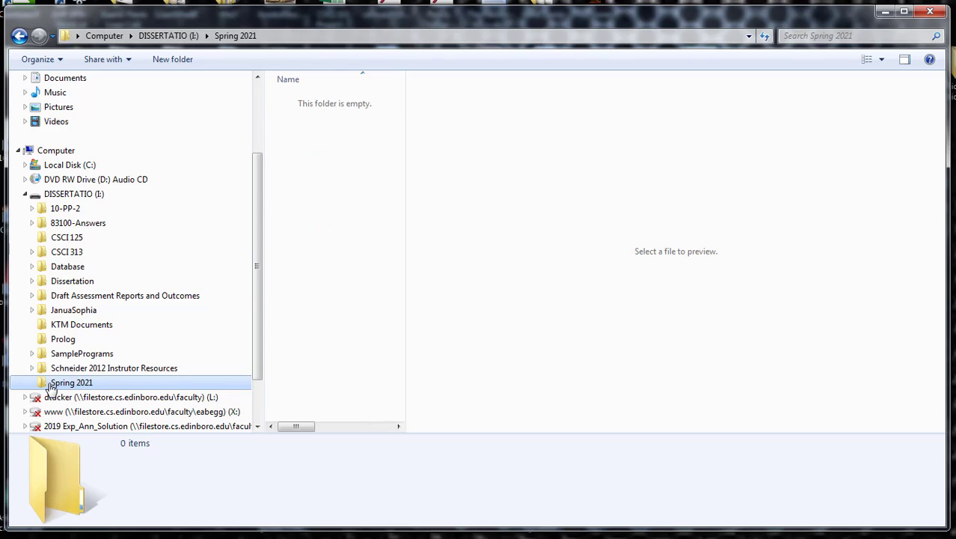
pyautogui.rightClick(50, 384)
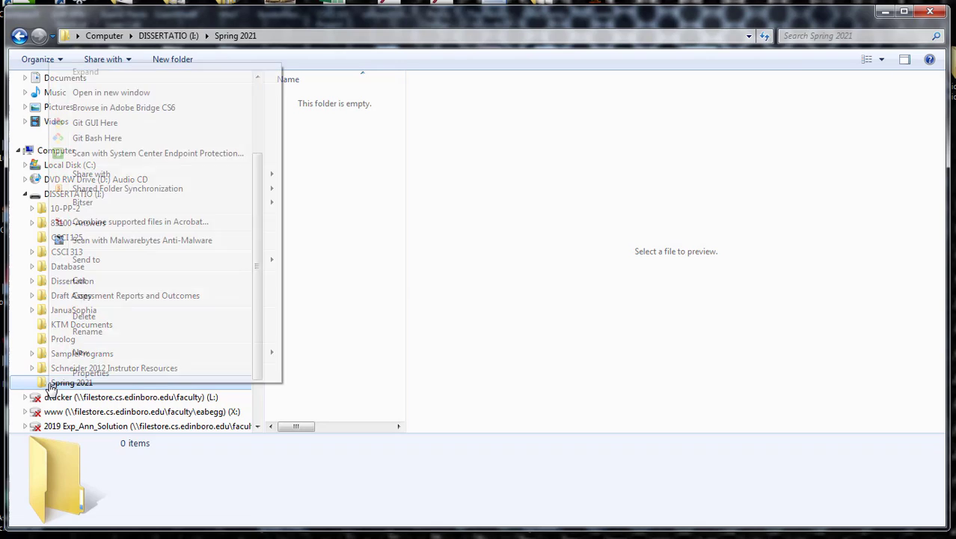
pyautogui.moveTo(214, 358)
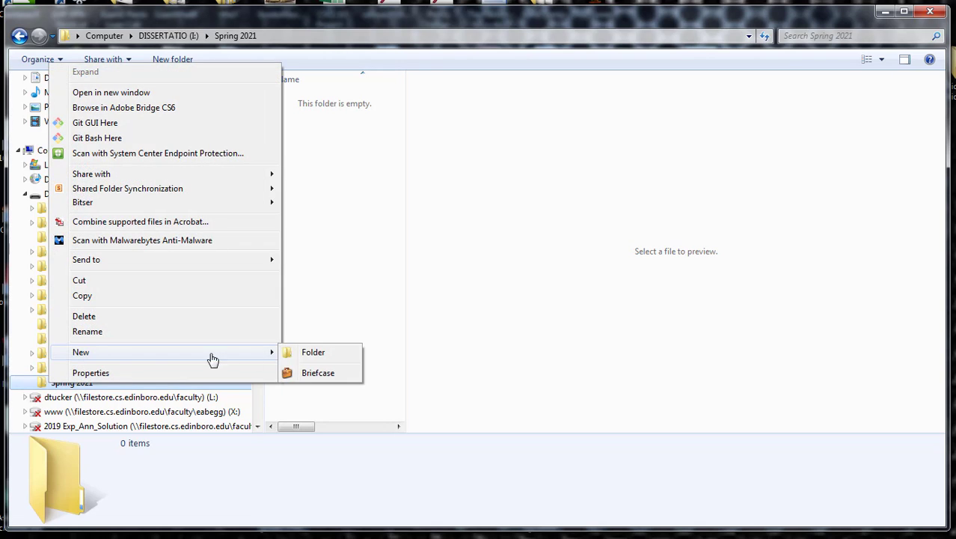
pyautogui.click(316, 356)
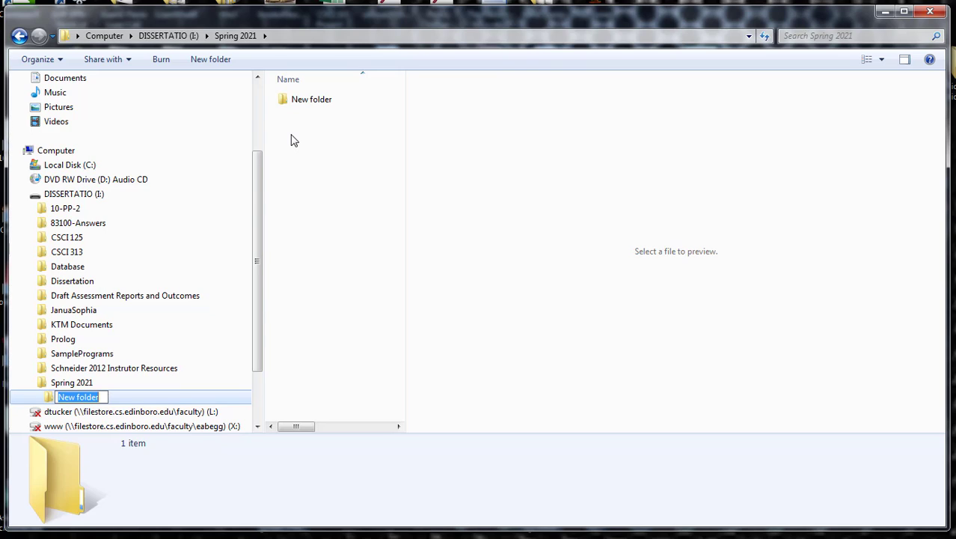
pyautogui.write('CS')
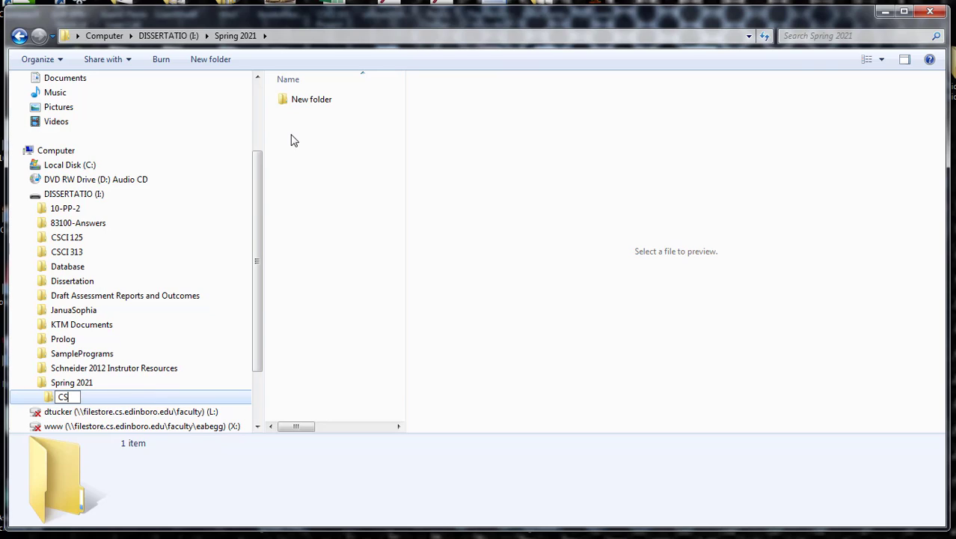
pyautogui.write('CI 380 Oper')
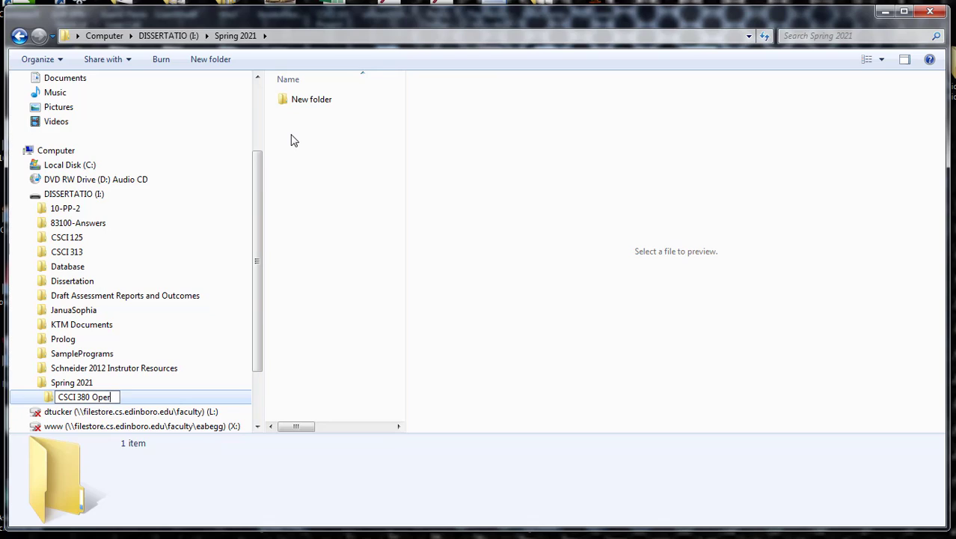
pyautogui.write('ating Systems')
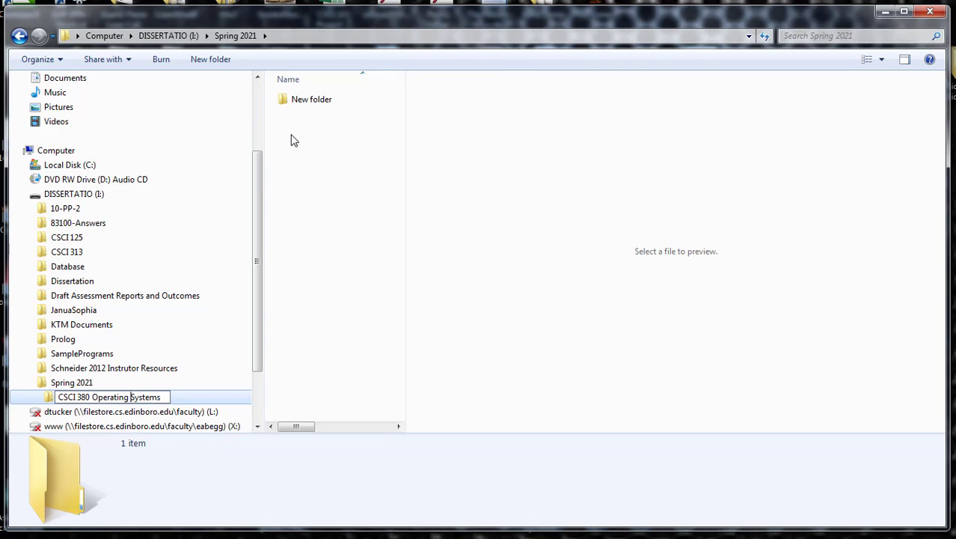
pyautogui.press('Left')
pyautogui.press('Left')
pyautogui.press('Left')
pyautogui.press('Left')
pyautogui.press('Left')
pyautogui.press('Left')
pyautogui.press('Left')
pyautogui.press('Left')
pyautogui.press('Left')
pyautogui.press('Left')
pyautogui.press('Left')
pyautogui.press('Left')
pyautogui.press('Left')
pyautogui.press('Left')
pyautogui.press('Left')
pyautogui.press('Left')
pyautogui.press('Left')
pyautogui.press('Left')
pyautogui.press('Left')
pyautogui.press('Delete')
pyautogui.press('Delete')
pyautogui.press('Delete')
pyautogui.press('Delete')
pyautogui.press('Delete')
pyautogui.press('Delete')
pyautogui.press('Delete')
pyautogui.press('Delete')
pyautogui.press('Delete')
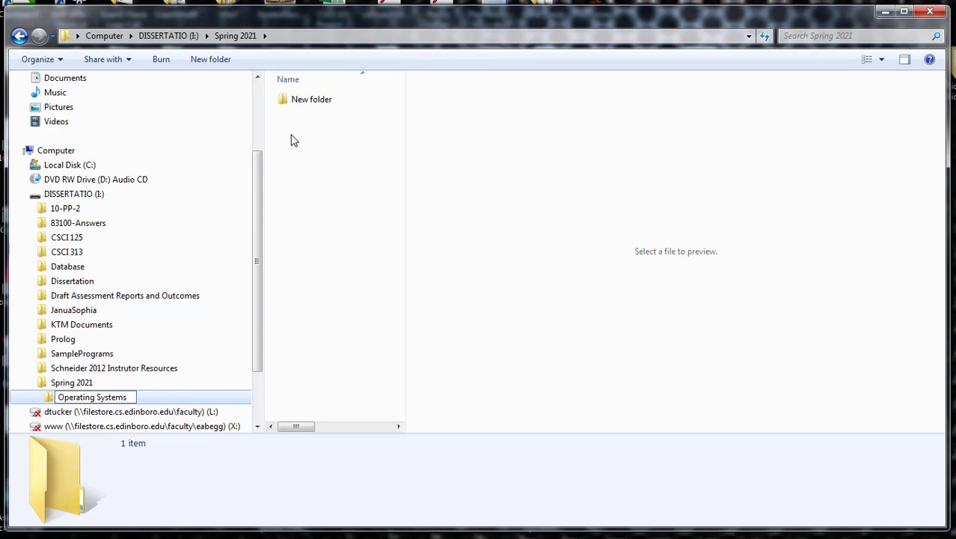
pyautogui.click(204, 404)
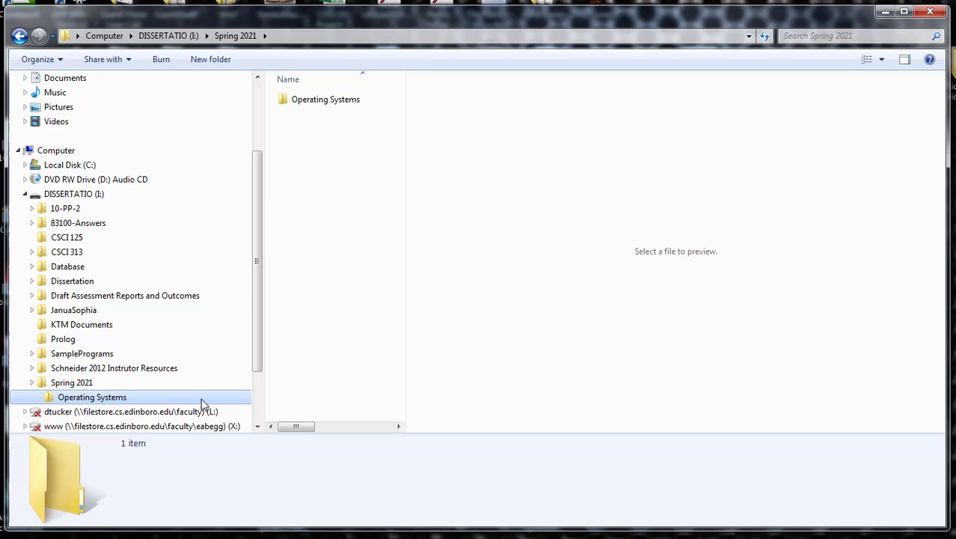
# Add a 'Web Develpment' course subfolder to Spring 2021
pyautogui.rightClick(75, 386)
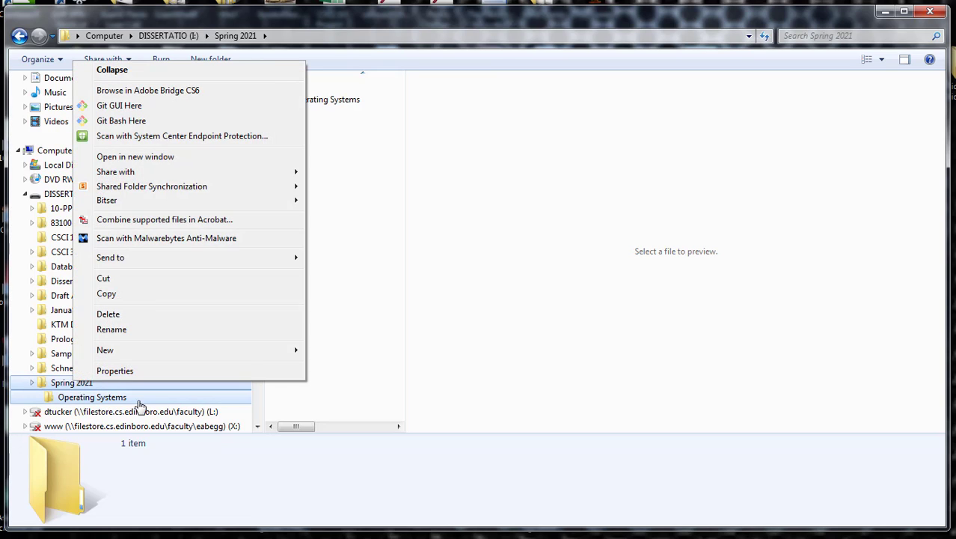
pyautogui.click(141, 398)
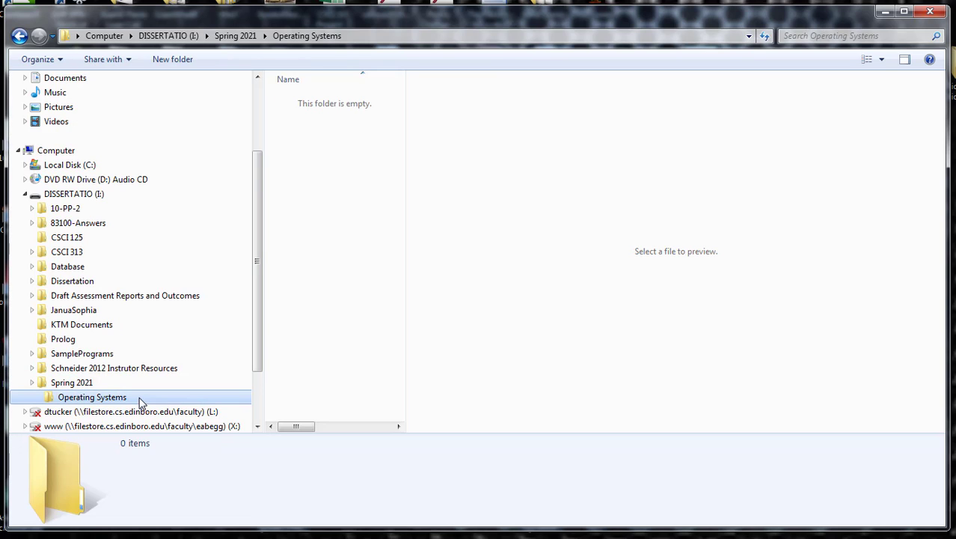
pyautogui.rightClick(80, 386)
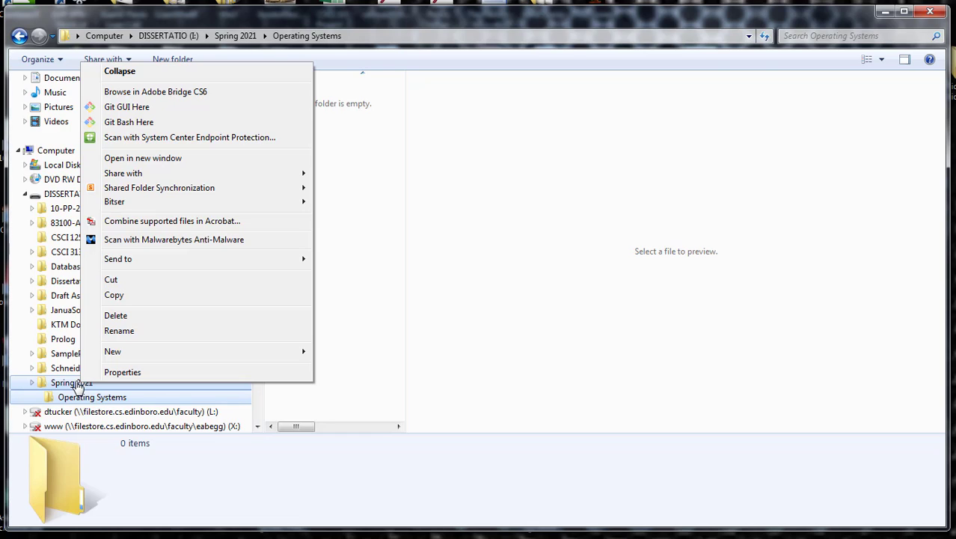
pyautogui.moveTo(122, 353)
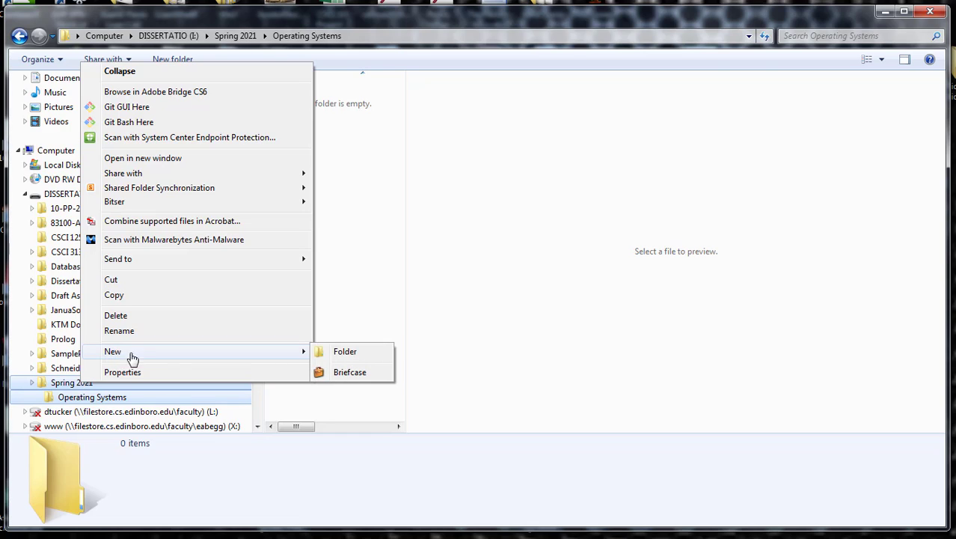
pyautogui.click(345, 352)
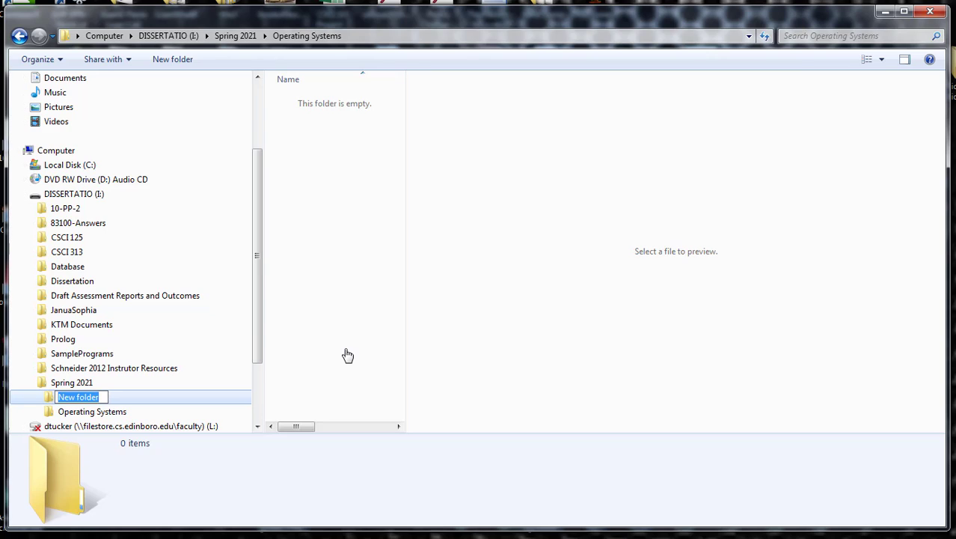
pyautogui.write('Web Develp')
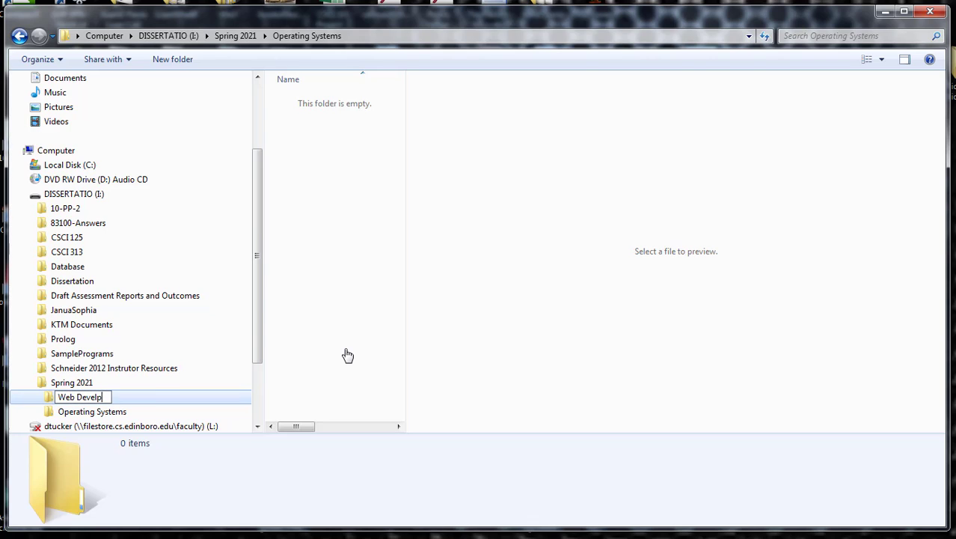
pyautogui.press('BackSpace')
pyautogui.write('opment')
pyautogui.press('Return')
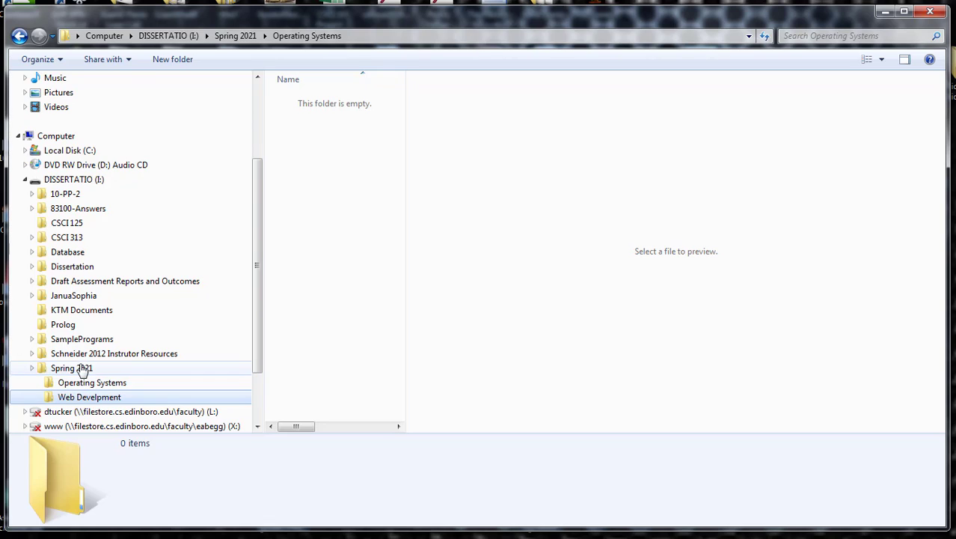
# Add 'Finite Math' and 'Essentials of Computing I' subfolders to Spring 2021
pyautogui.rightClick(82, 369)
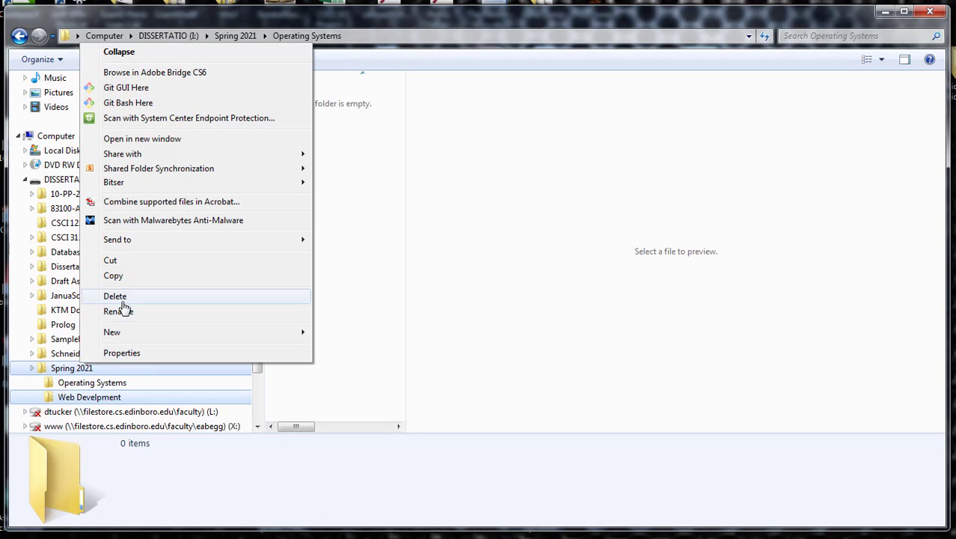
pyautogui.moveTo(137, 336)
pyautogui.click(365, 333)
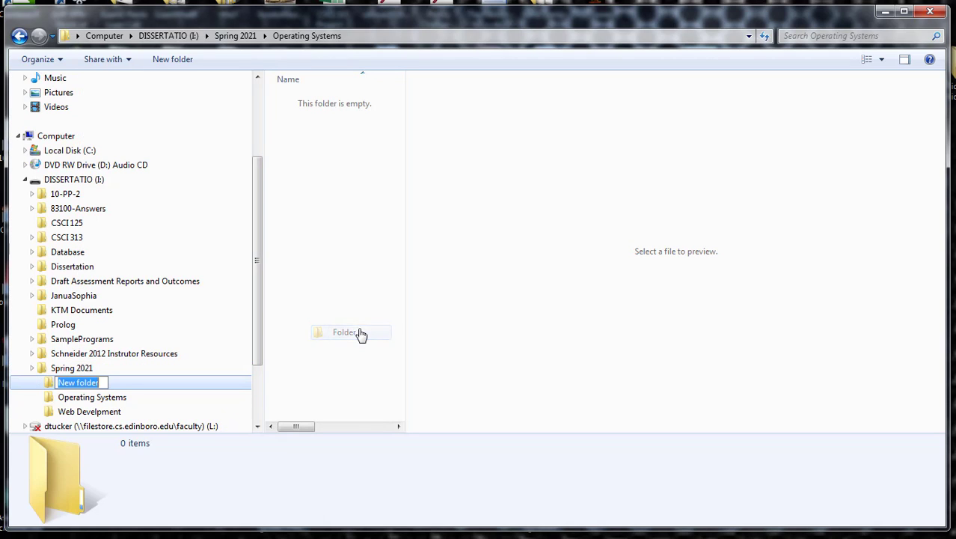
pyautogui.write('F')
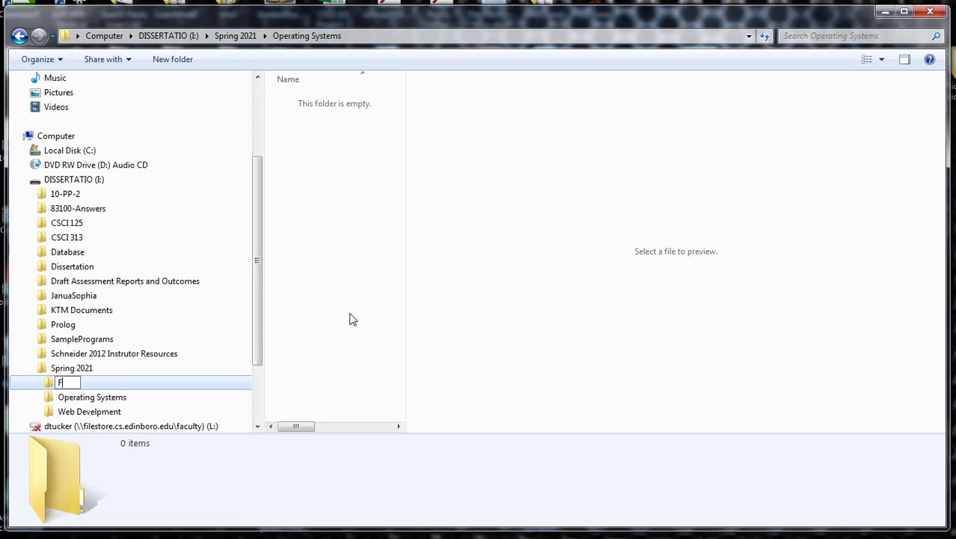
pyautogui.write('inite Math')
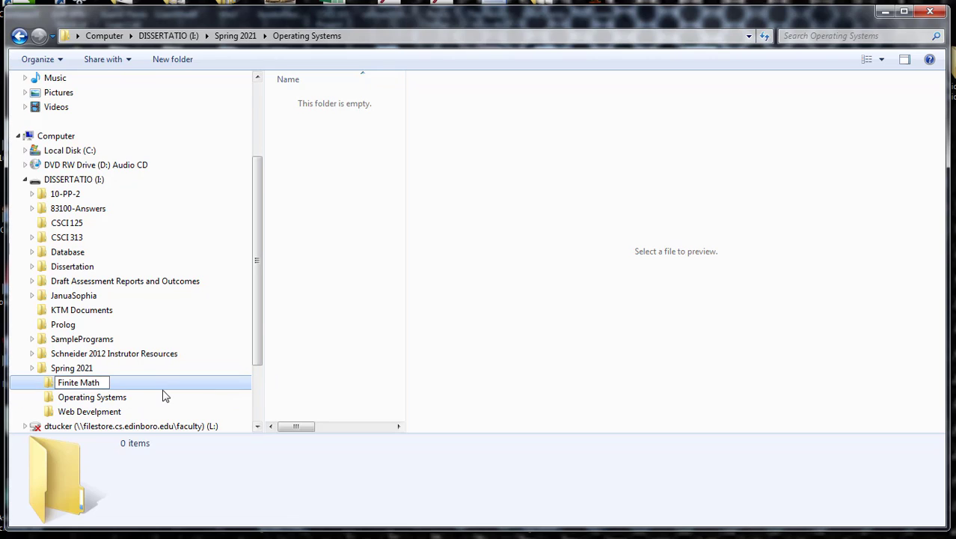
pyautogui.press('Return')
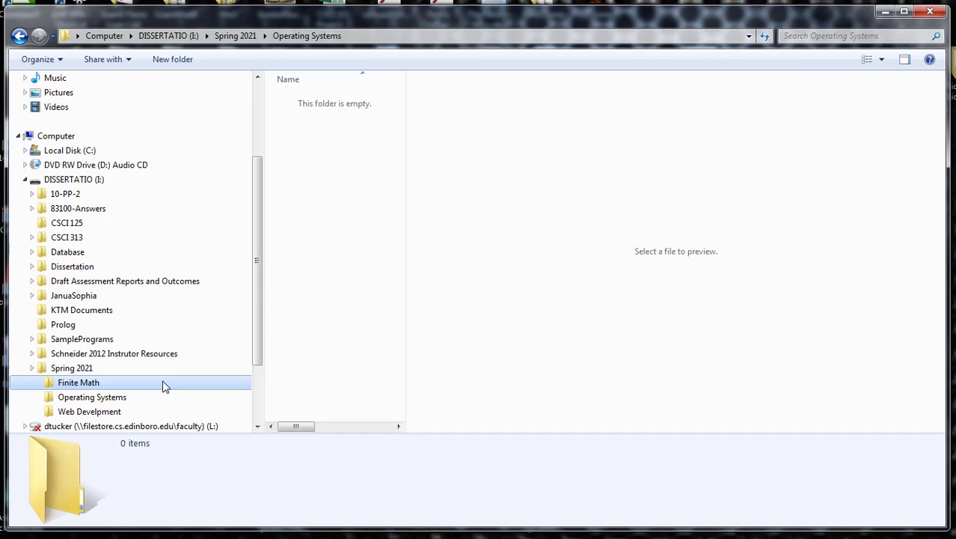
pyautogui.rightClick(64, 368)
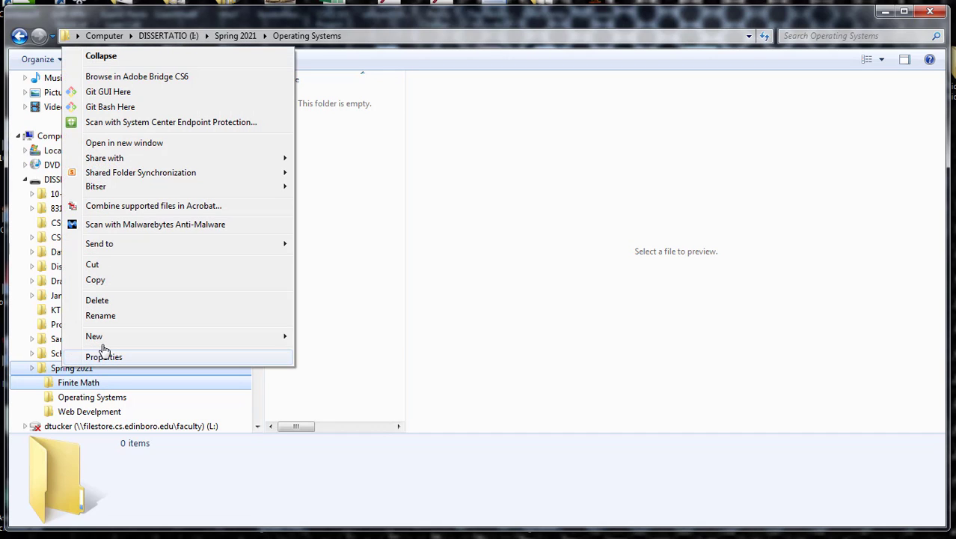
pyautogui.moveTo(105, 340)
pyautogui.click(346, 343)
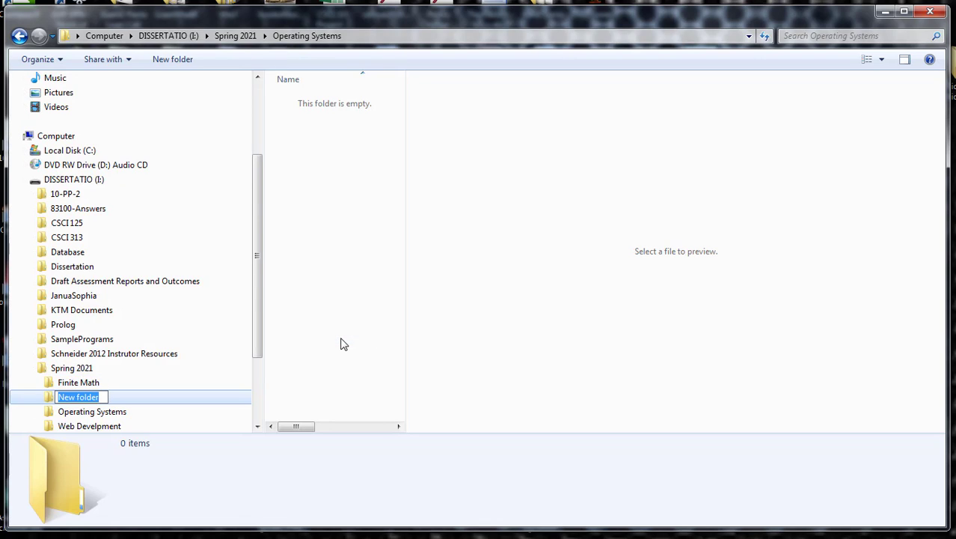
pyautogui.write('Elle')
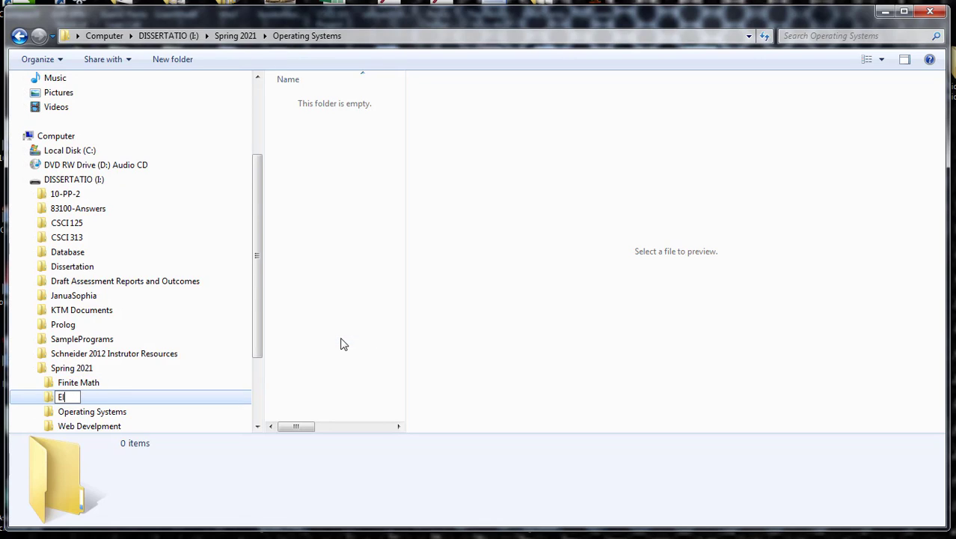
pyautogui.write('sentials of ')
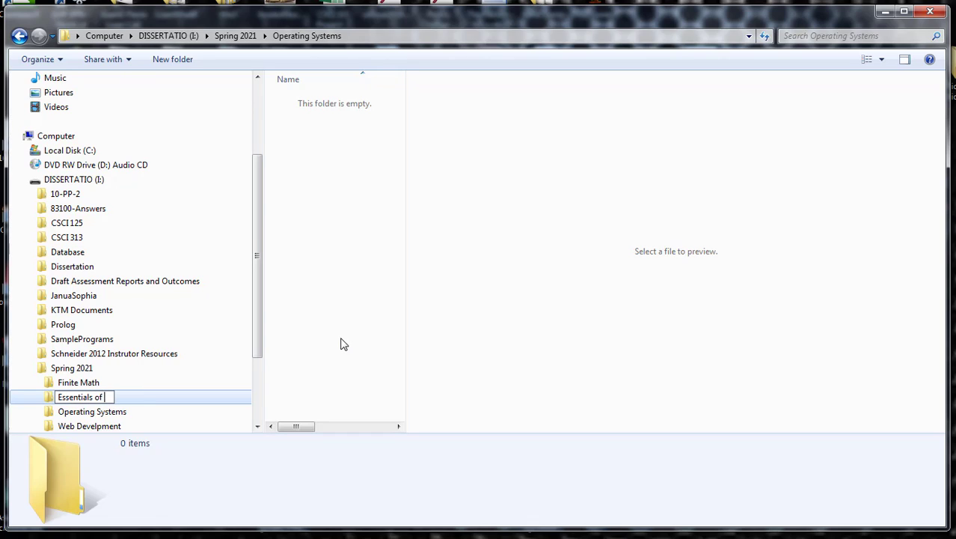
pyautogui.write('Computing I')
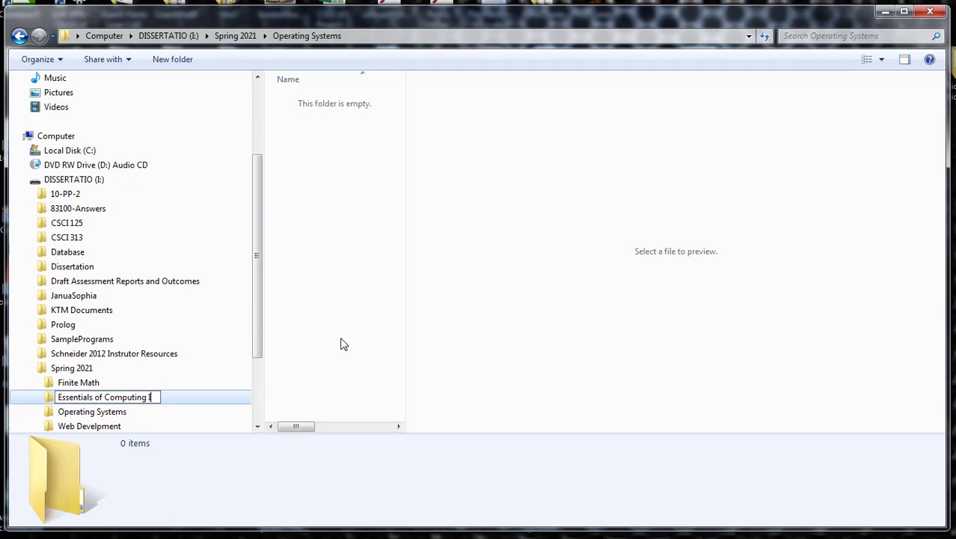
pyautogui.press('Return')
# Browse CSCI 313, CSCI125 and JanuaSophia in the tree, then open Essentials of Computing I under Spring 2021
pyautogui.scroll(-3, 179, 408)
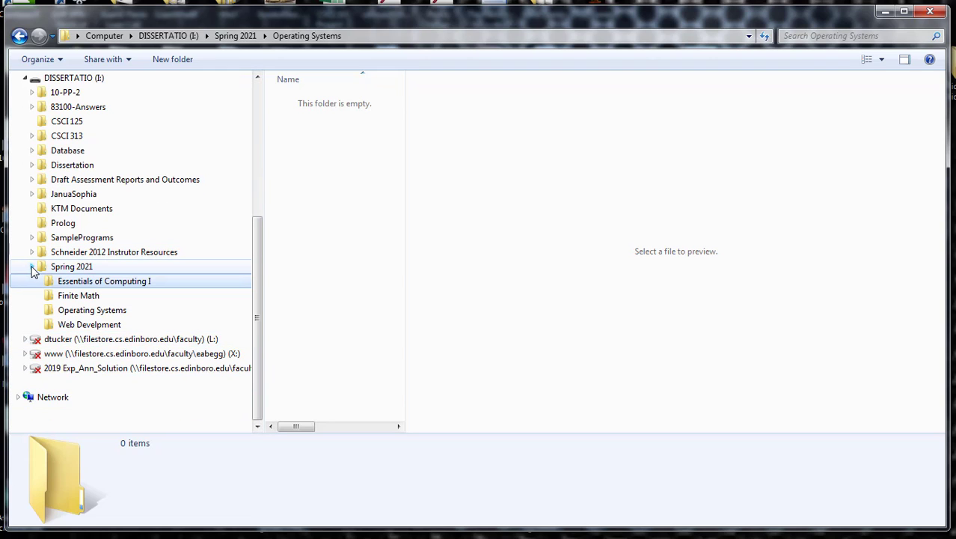
pyautogui.scroll(3, 33, 271)
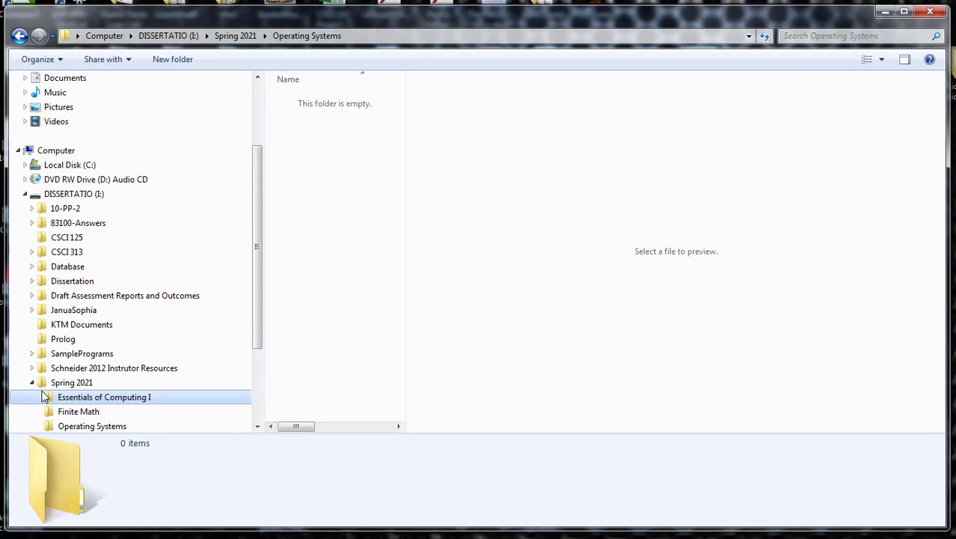
pyautogui.click(32, 382)
pyautogui.click(32, 383)
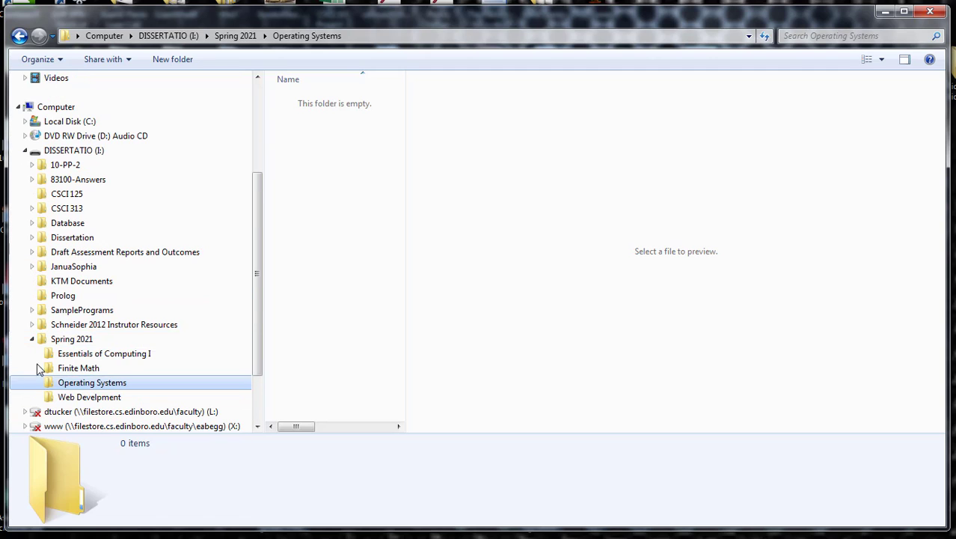
pyautogui.click(32, 339)
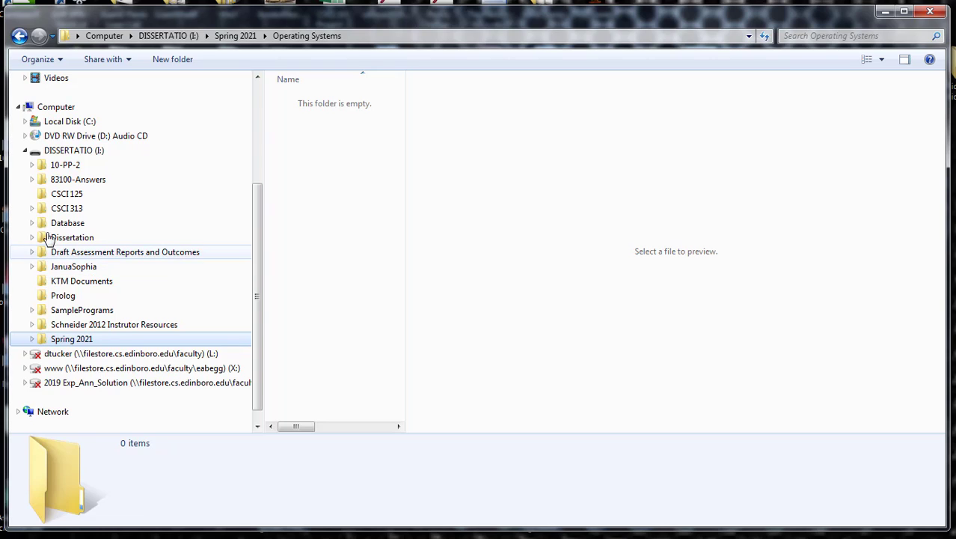
pyautogui.click(32, 209)
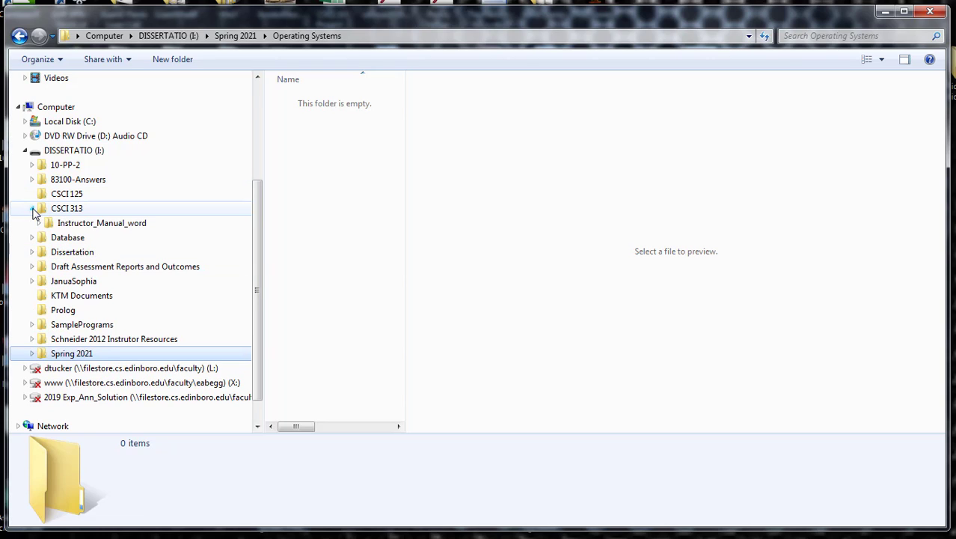
pyautogui.click(32, 209)
pyautogui.click(53, 196)
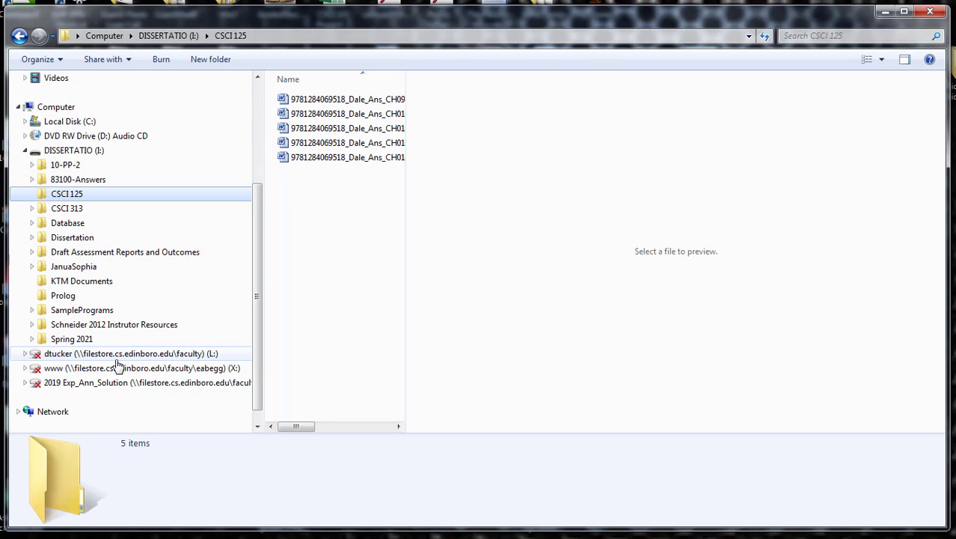
pyautogui.click(33, 267)
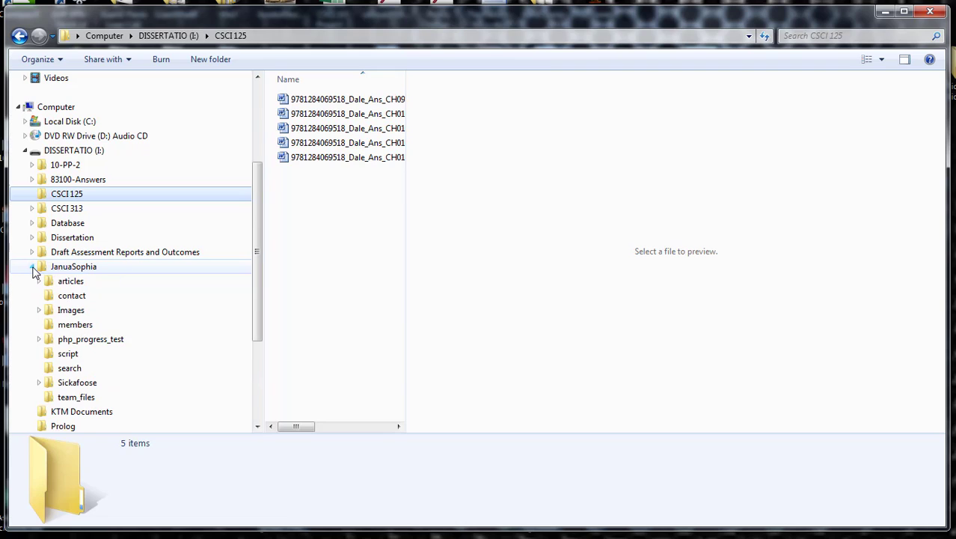
pyautogui.click(32, 267)
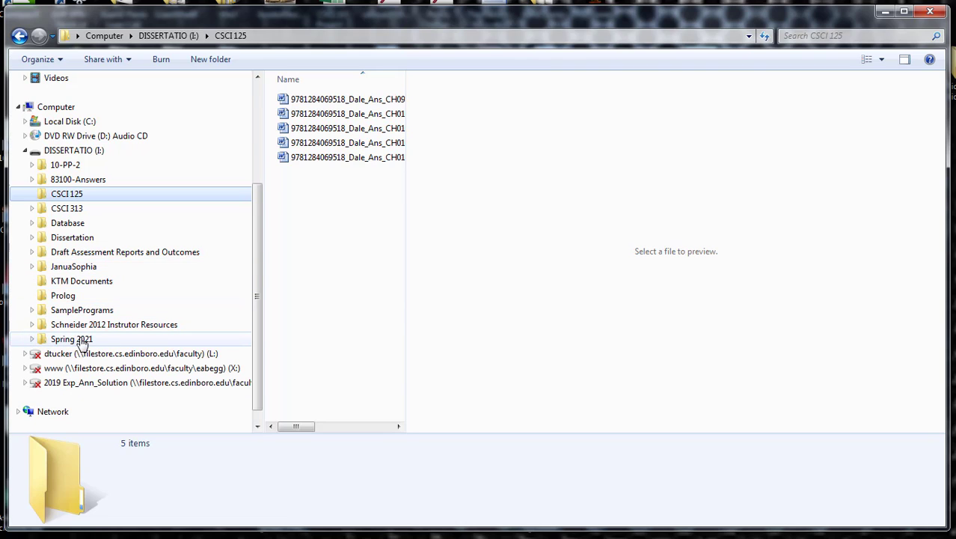
pyautogui.click(35, 340)
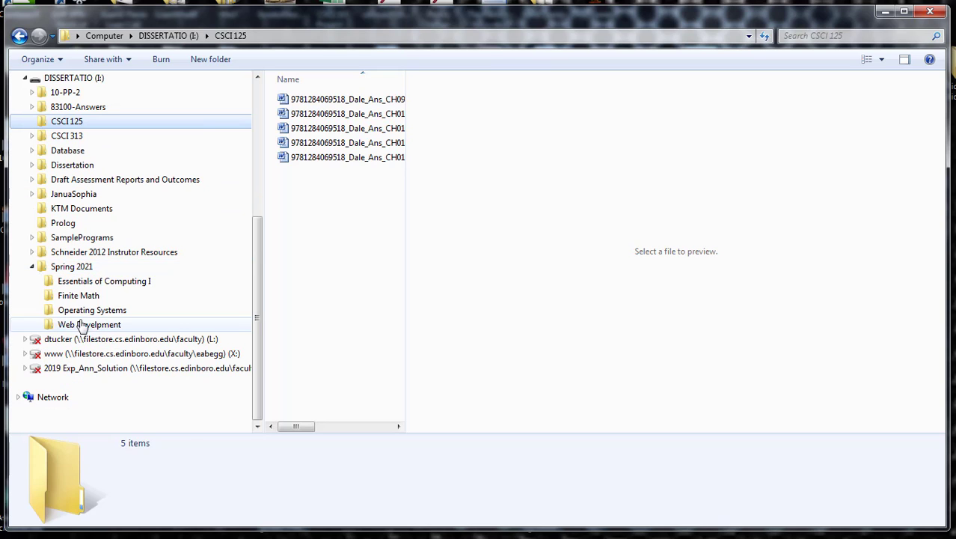
pyautogui.click(109, 287)
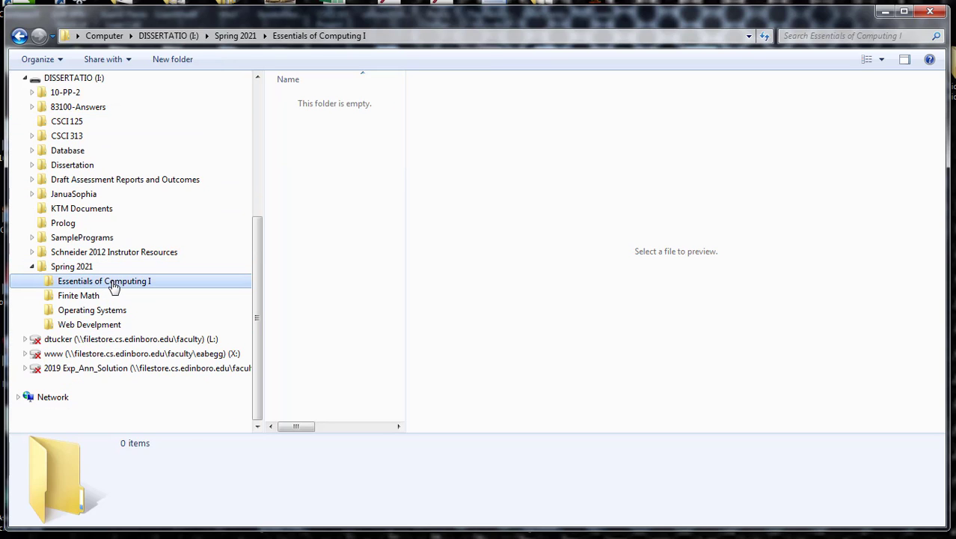
# Create a 'Compting Concepts' subfolder inside Essentials of Computing I
pyautogui.rightClick(109, 287)
pyautogui.moveTo(142, 252)
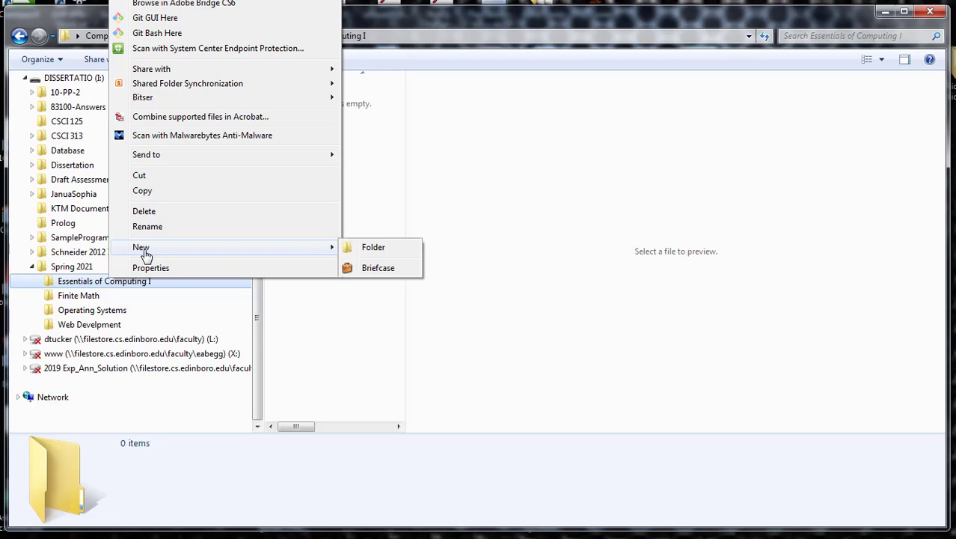
pyautogui.click(387, 253)
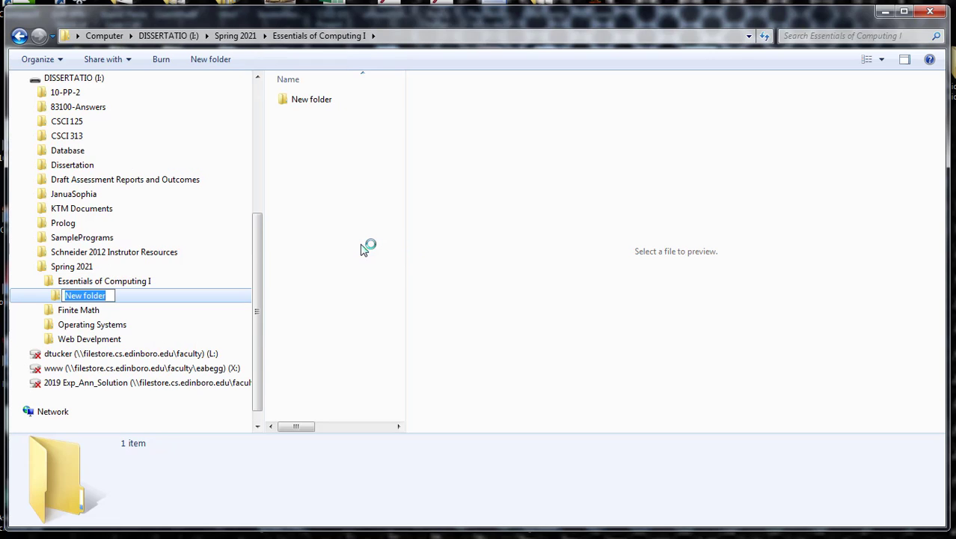
pyautogui.write('Co')
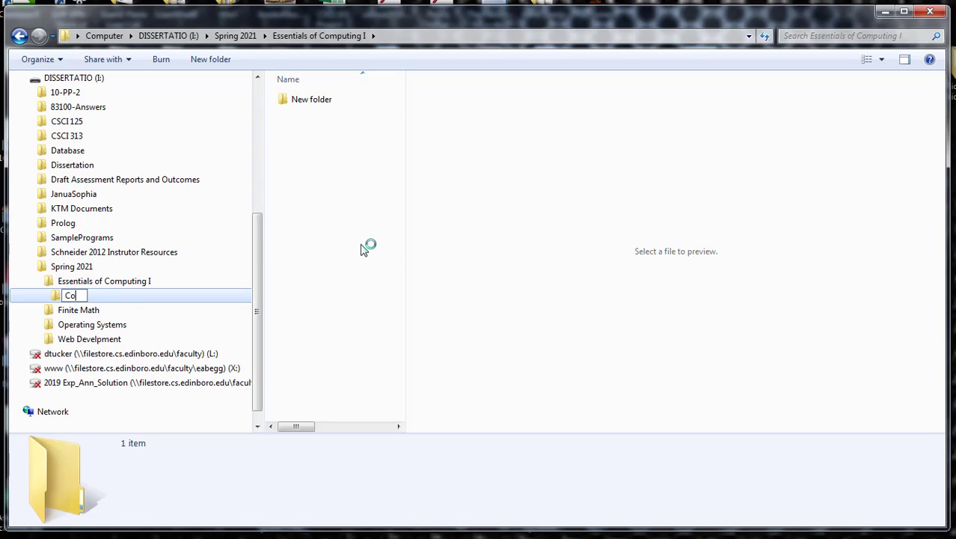
pyautogui.write('mpting Concp')
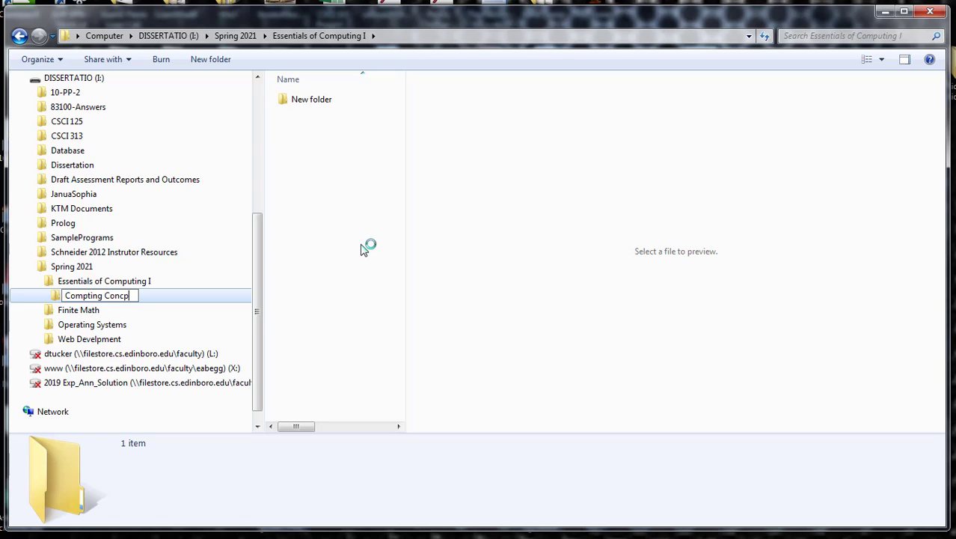
pyautogui.write('et')
pyautogui.press('Return')
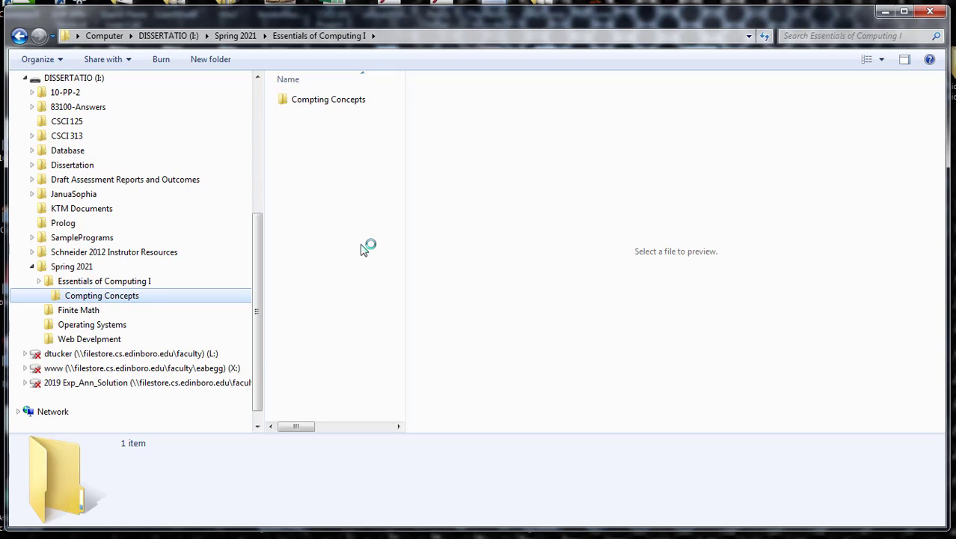
# Add 'MS Word' and 'MS Excel' subfolders to Essentials of Computing I
pyautogui.rightClick(116, 282)
pyautogui.moveTo(175, 250)
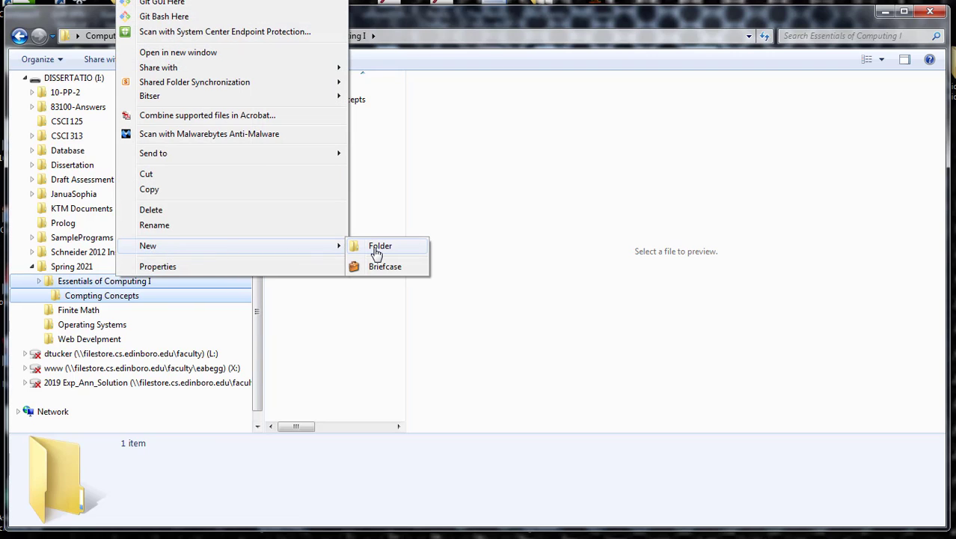
pyautogui.click(377, 247)
pyautogui.write('MS Word')
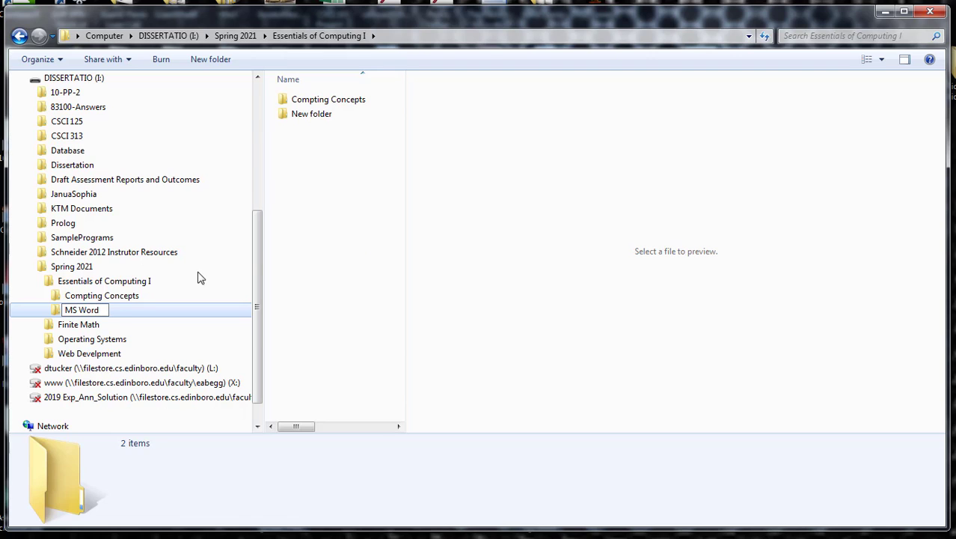
pyautogui.press('Return')
pyautogui.rightClick(125, 283)
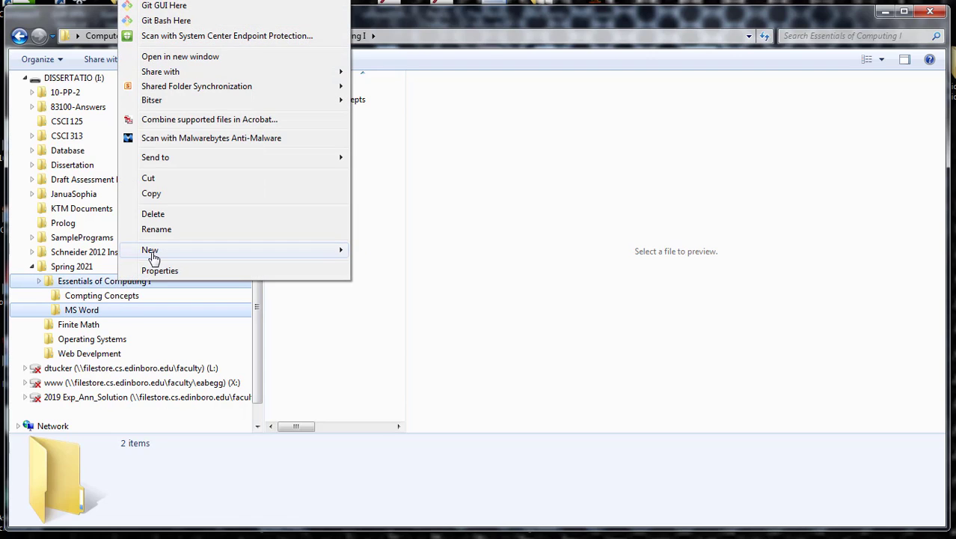
pyautogui.moveTo(154, 254)
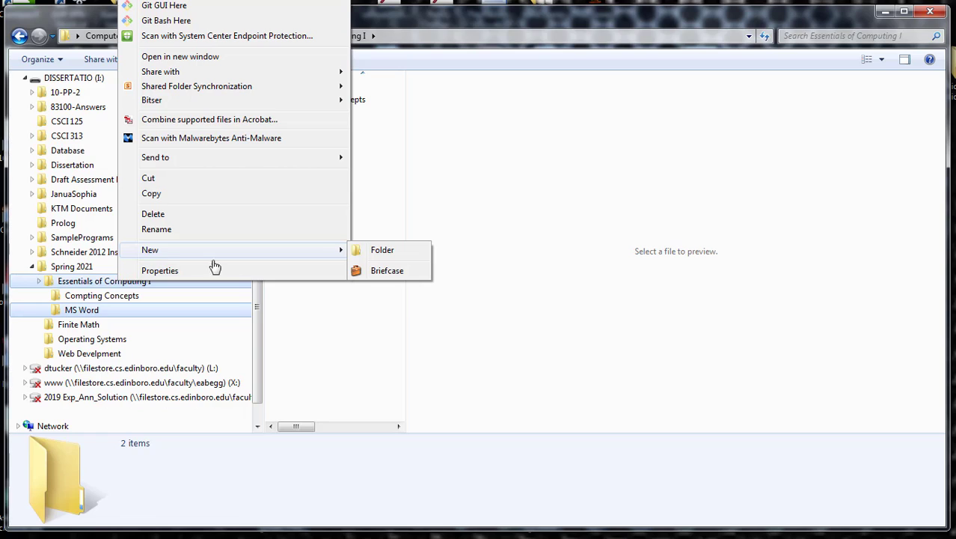
pyautogui.click(391, 253)
pyautogui.write('MS')
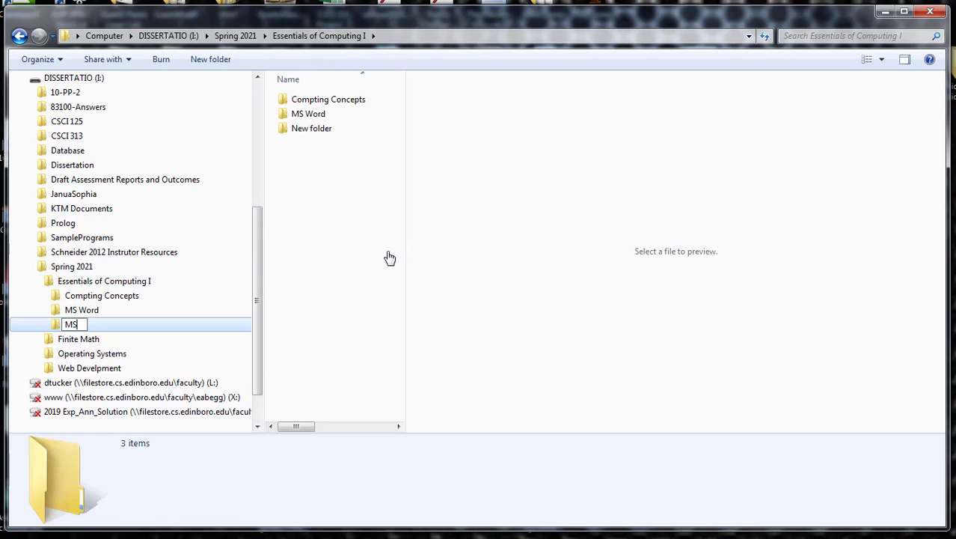
pyautogui.write(' Excel')
pyautogui.press('Return')
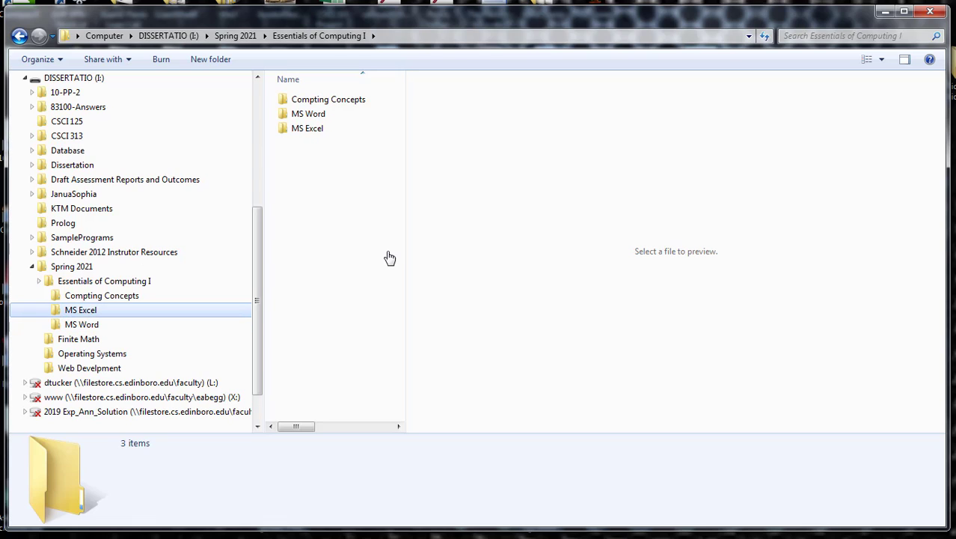
# Add a 'PowerPoint' subfolder to Essentials of Computing I, then open Compting Concepts
pyautogui.click(124, 282)
pyautogui.click(117, 299)
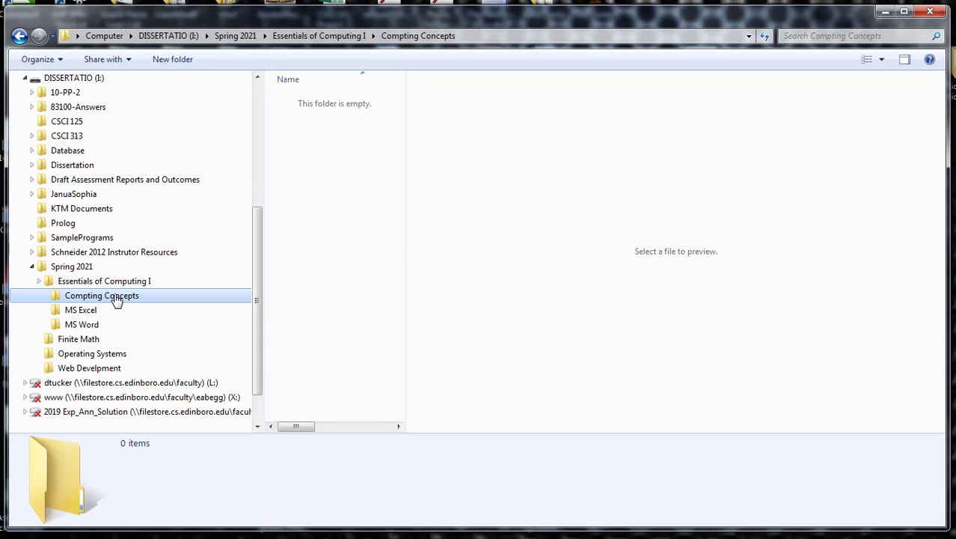
pyautogui.click(114, 283)
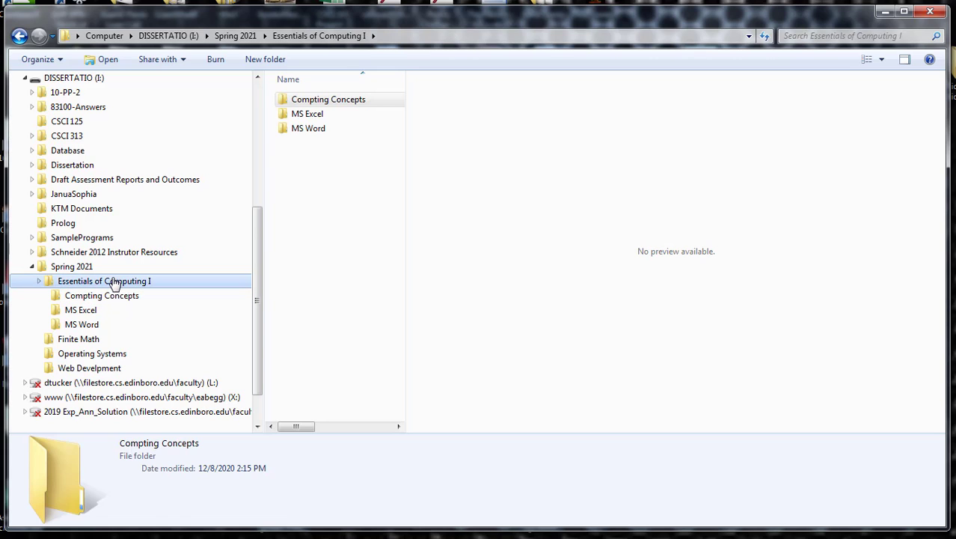
pyautogui.rightClick(112, 286)
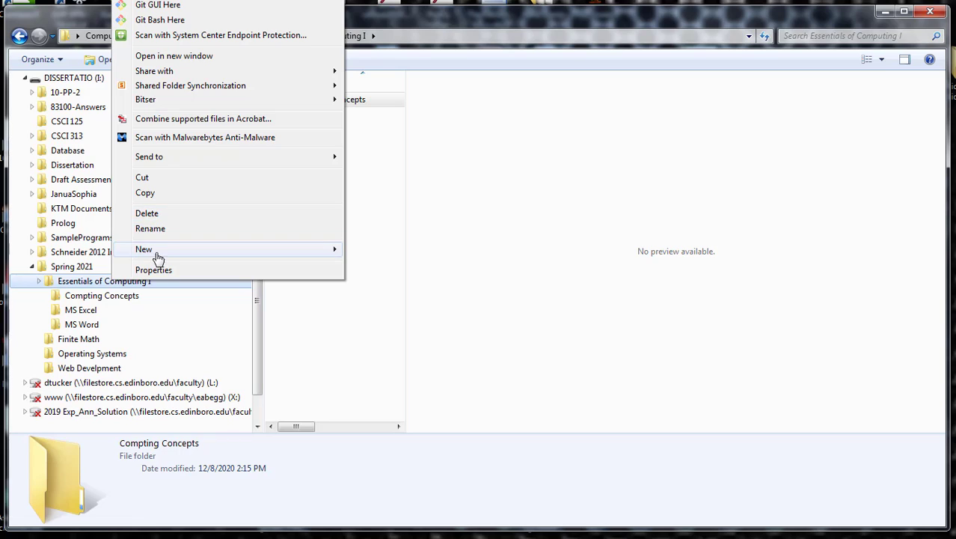
pyautogui.moveTo(158, 250)
pyautogui.click(401, 257)
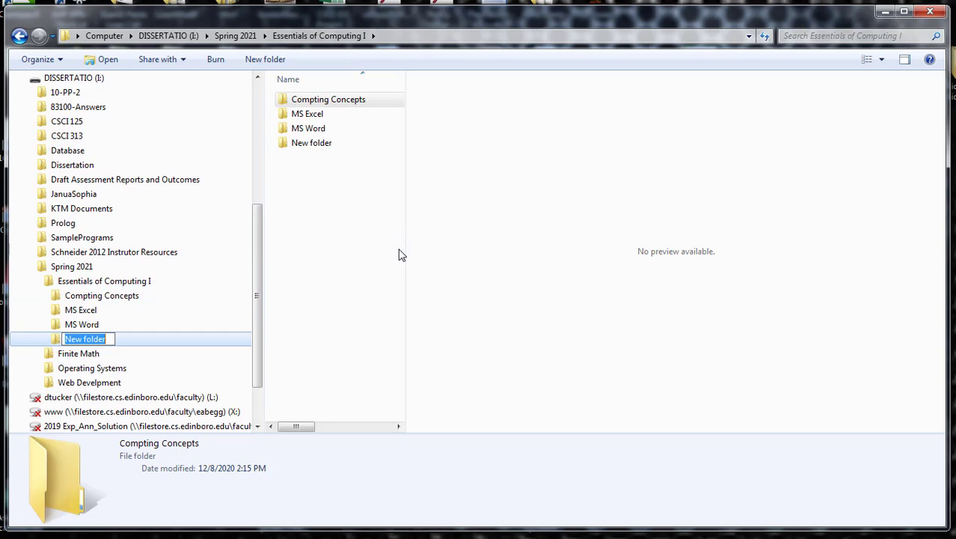
pyautogui.write('PowerPoint')
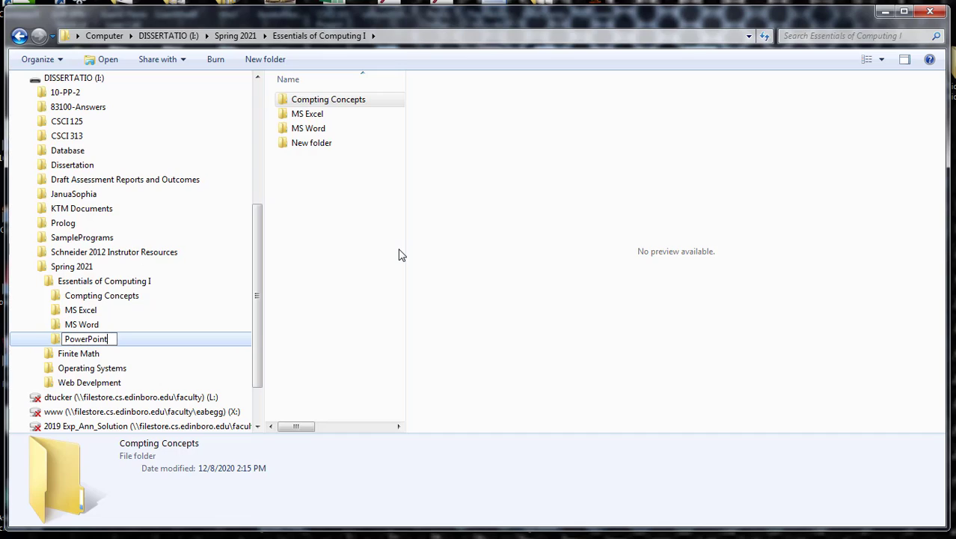
pyautogui.press('Return')
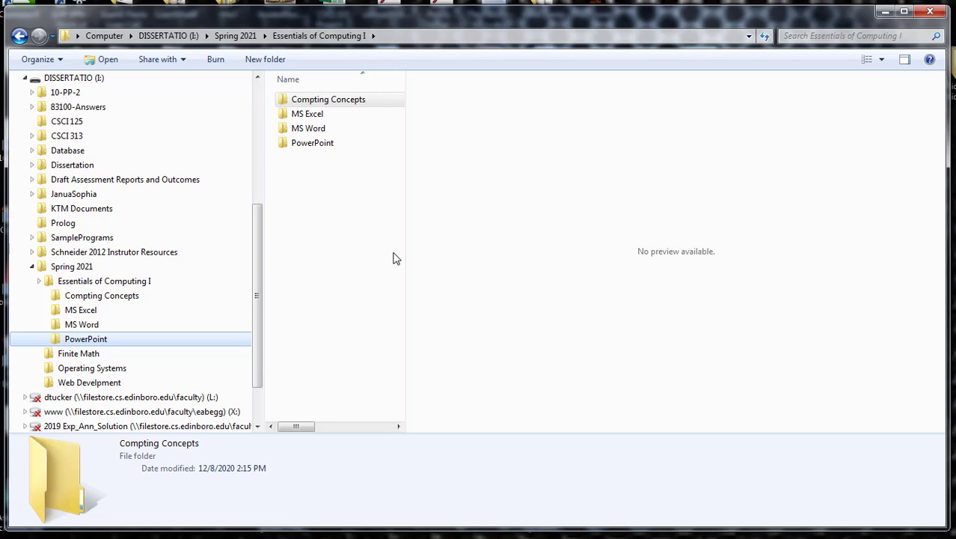
pyautogui.click(134, 298)
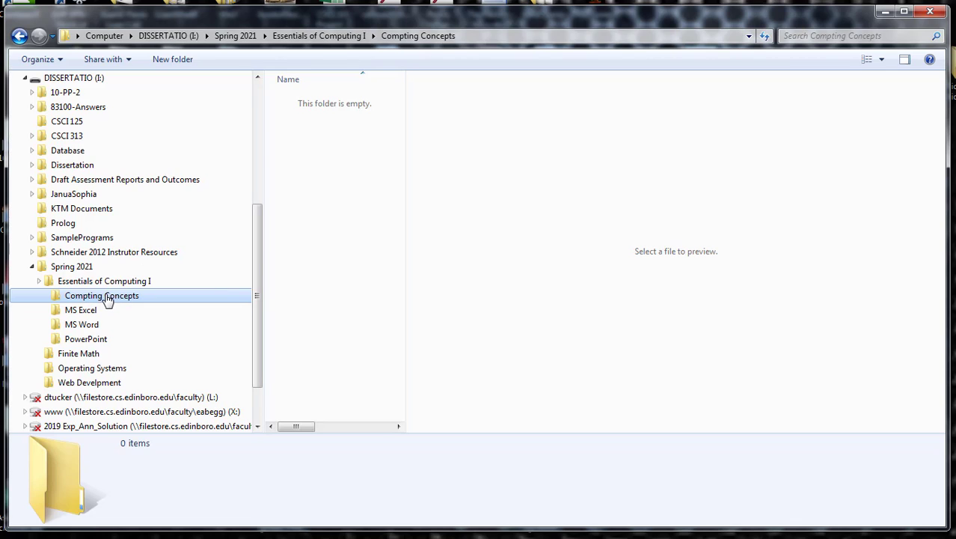
# Open MS Word and create its 'Chapter 1' subfolder
pyautogui.click(89, 325)
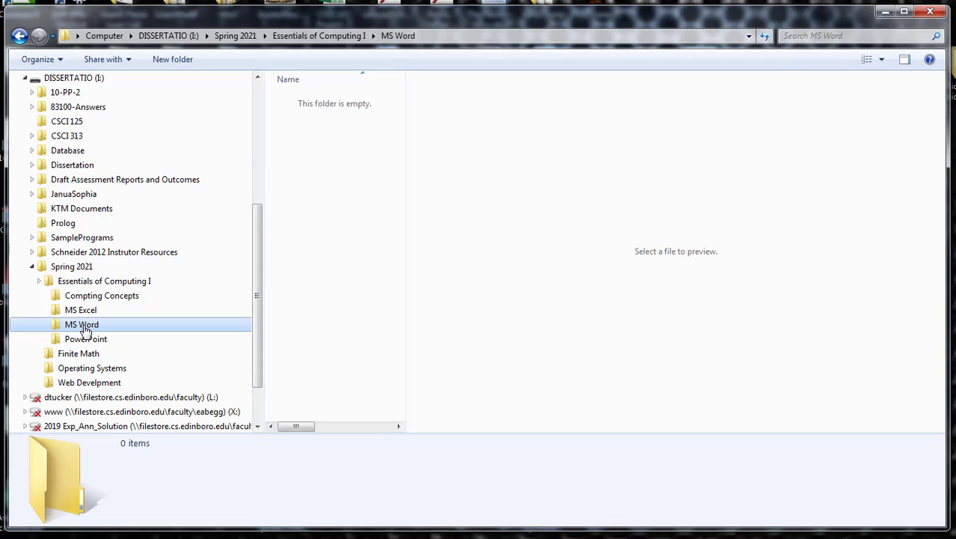
pyautogui.rightClick(86, 329)
pyautogui.moveTo(112, 293)
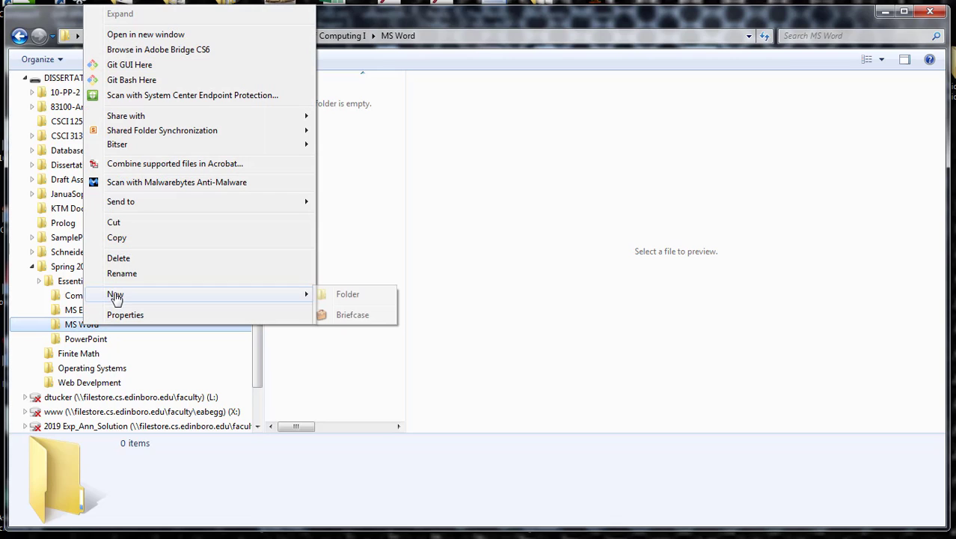
pyautogui.click(358, 296)
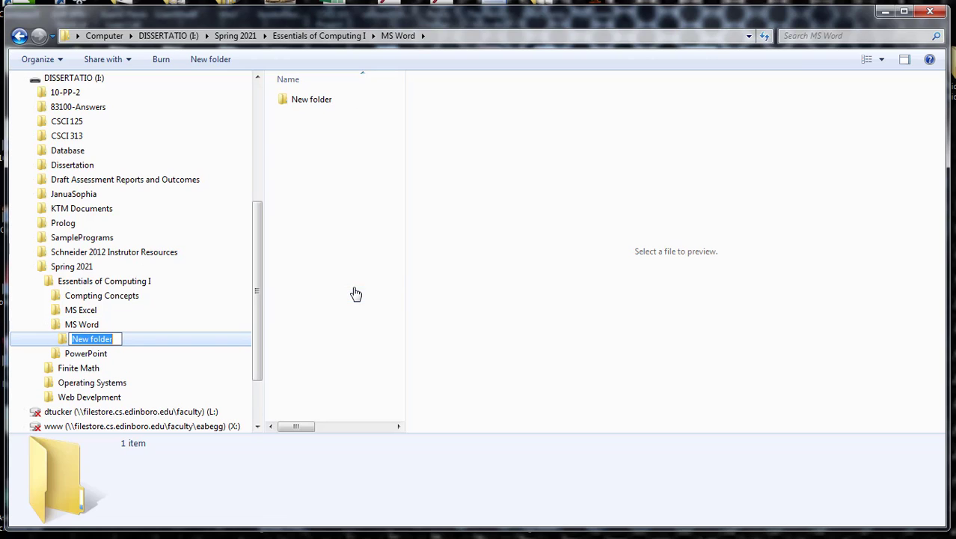
pyautogui.write('Chapter 1')
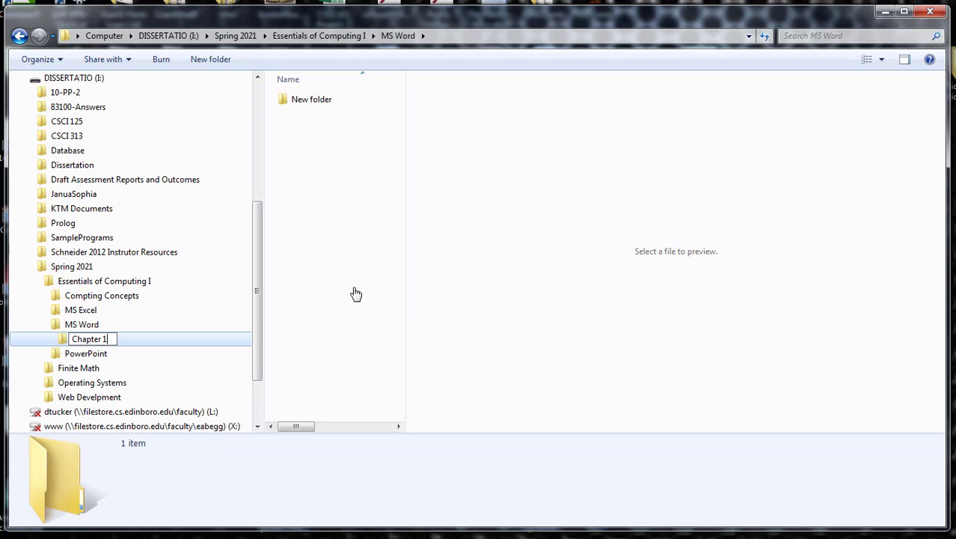
pyautogui.press('Return')
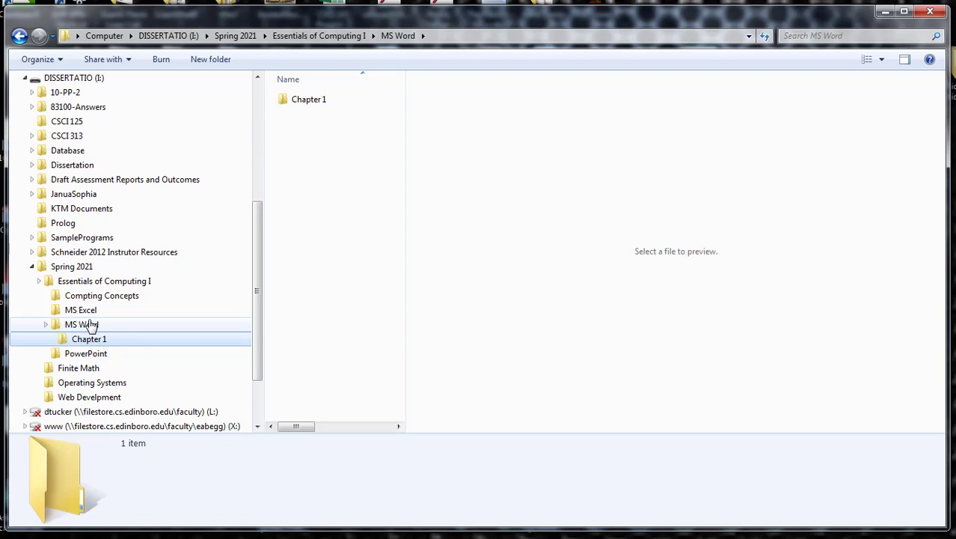
# Add a second MS Word subfolder and rename it 'Chapter 2'
pyautogui.rightClick(85, 325)
pyautogui.moveTo(120, 297)
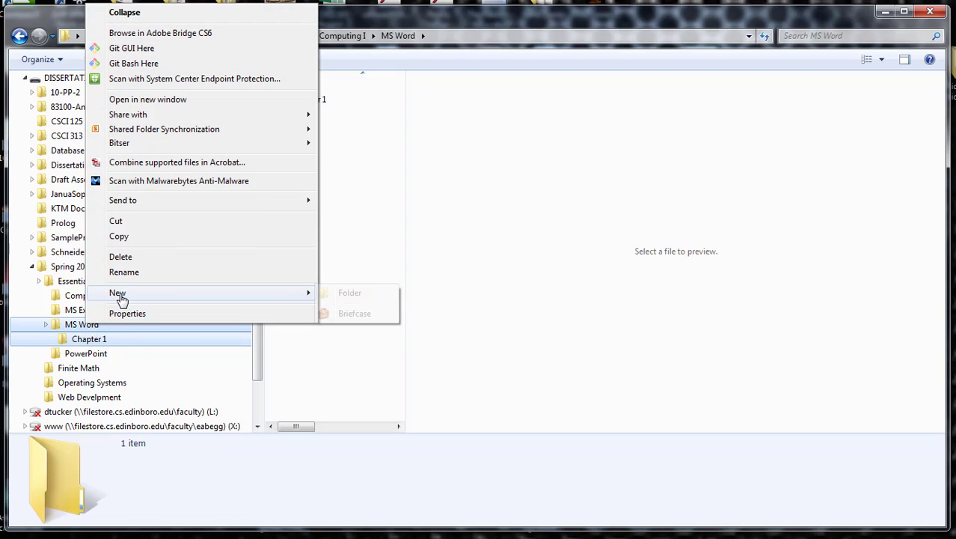
pyautogui.click(352, 293)
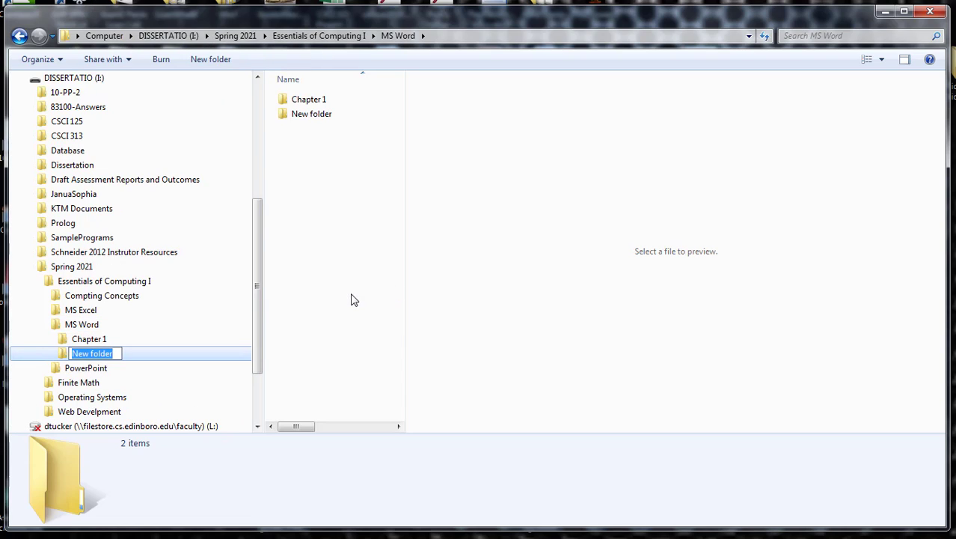
pyautogui.press('Return')
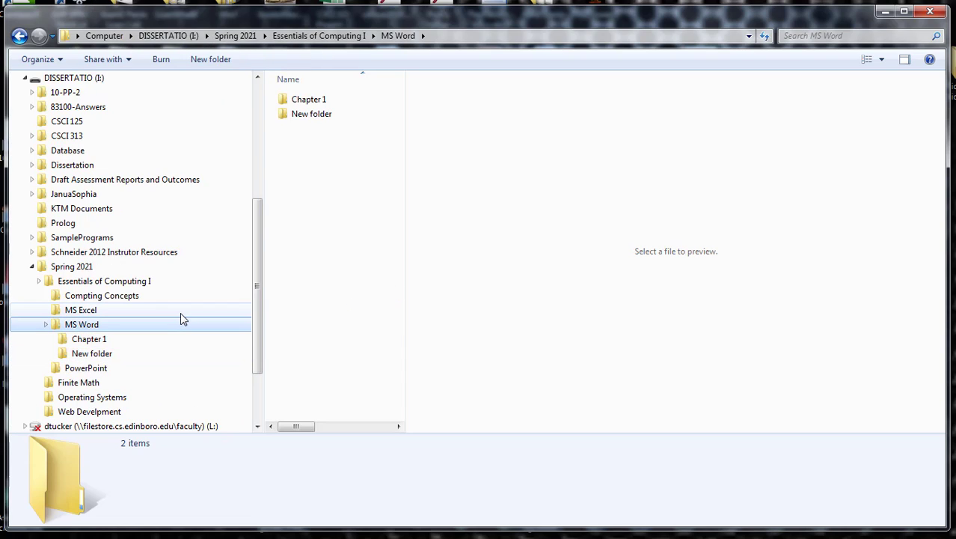
pyautogui.click(111, 354)
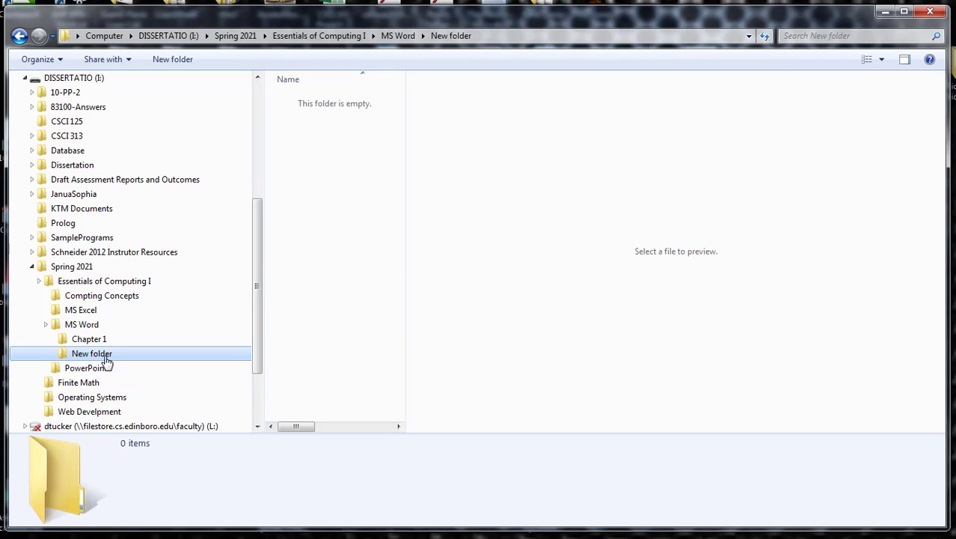
pyautogui.rightClick(105, 358)
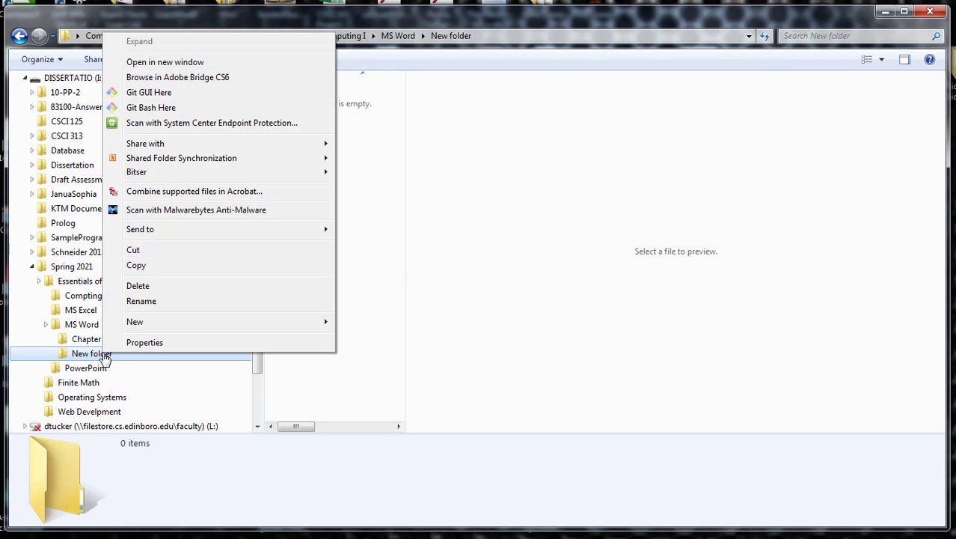
pyautogui.click(142, 302)
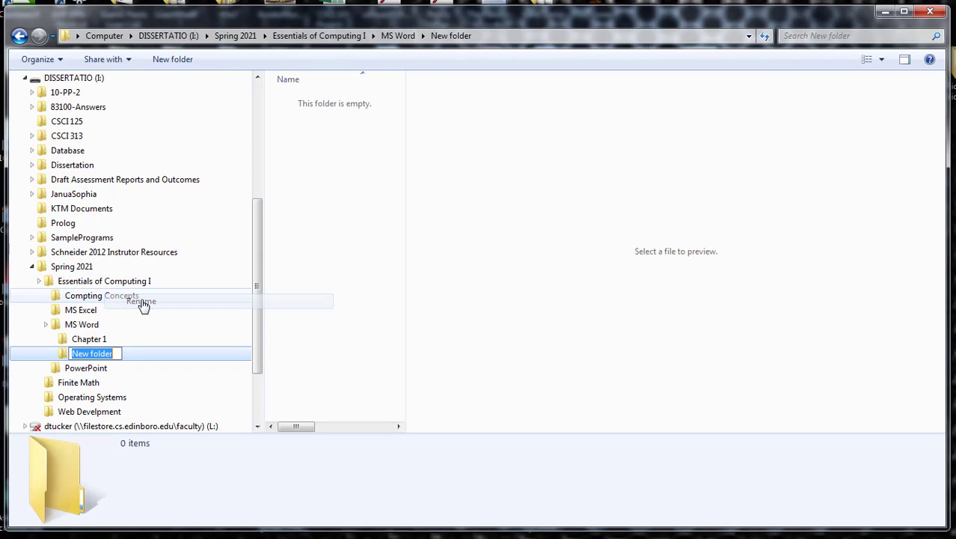
pyautogui.write('C')
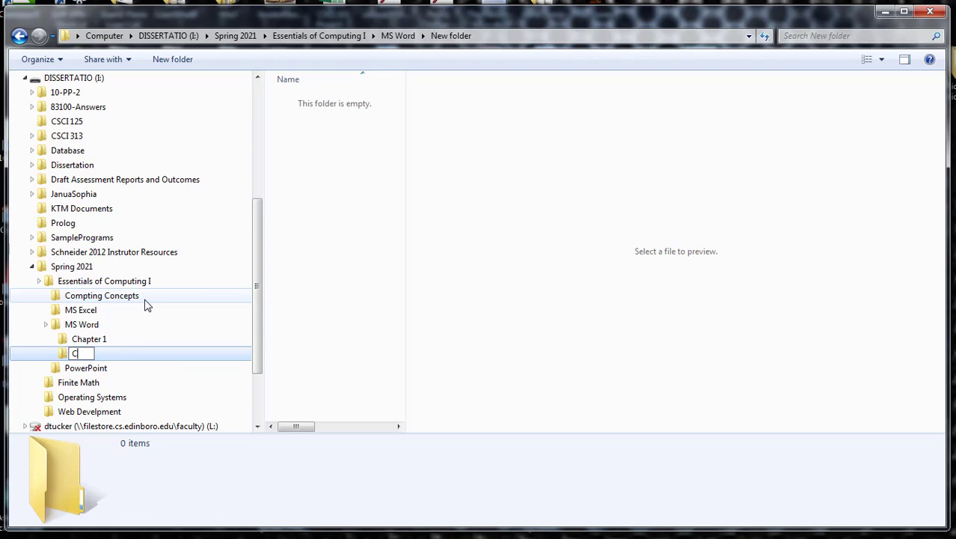
pyautogui.write('hapter 2')
pyautogui.press('Return')
# Add 'Chapter 3' and 'Chapter 4' subfolders to MS Word, then open Chapter 1
pyautogui.rightClick(95, 329)
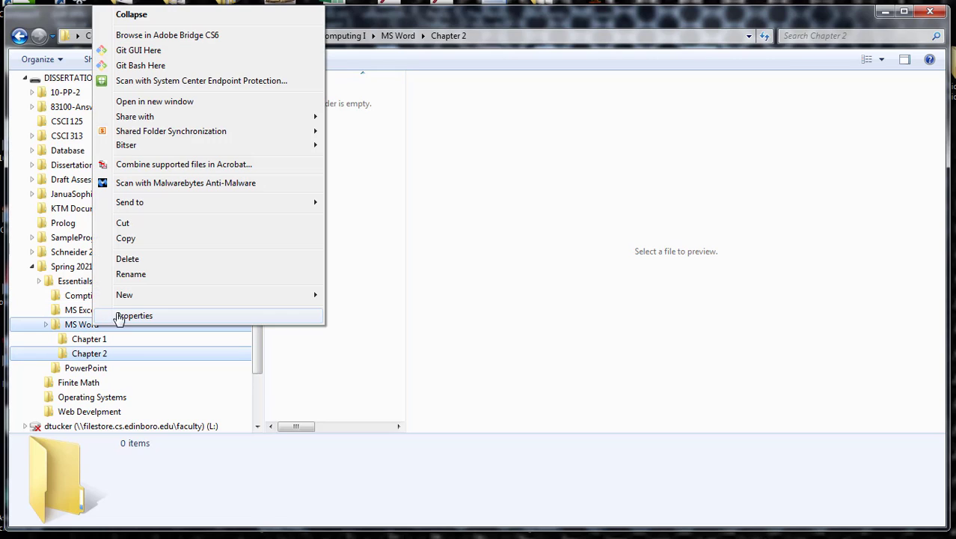
pyautogui.moveTo(141, 298)
pyautogui.click(348, 296)
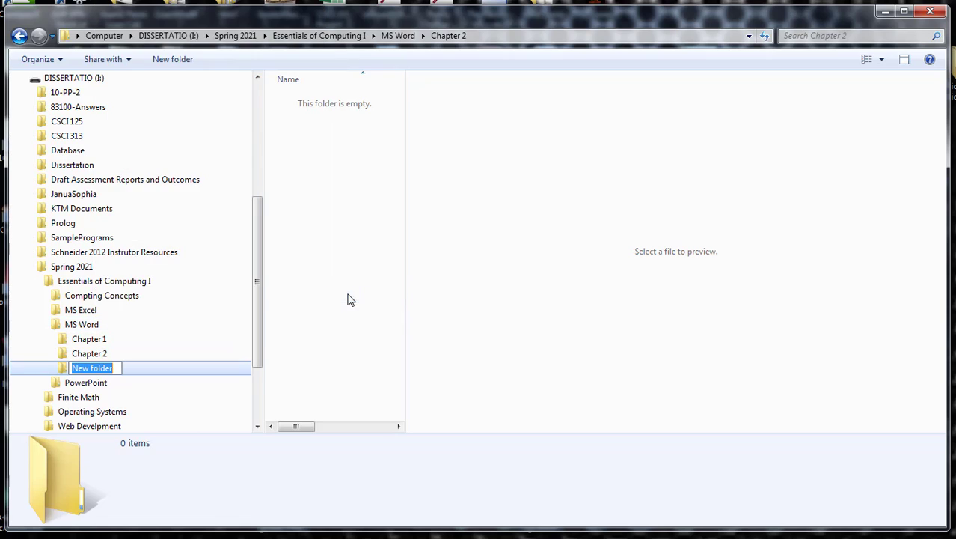
pyautogui.write('C')
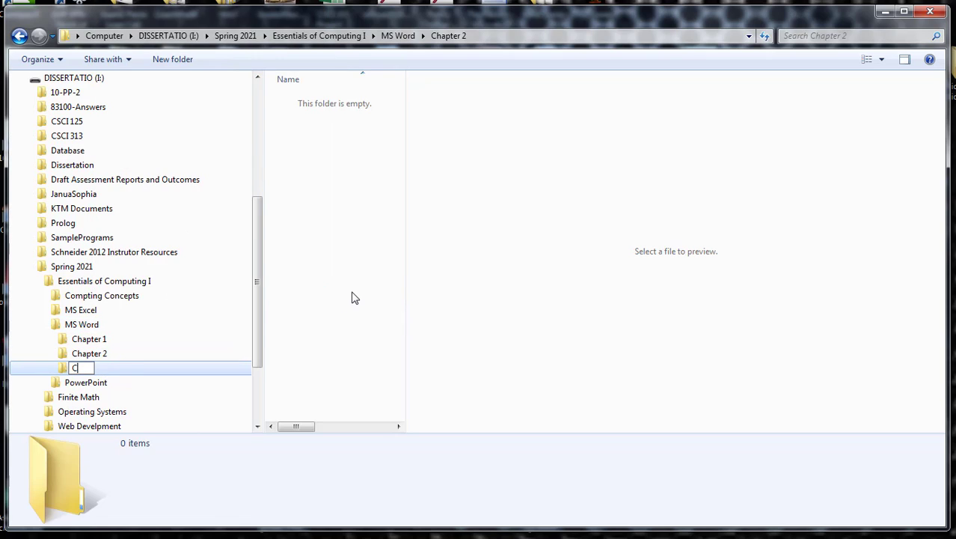
pyautogui.write('hapter 3')
pyautogui.press('Return')
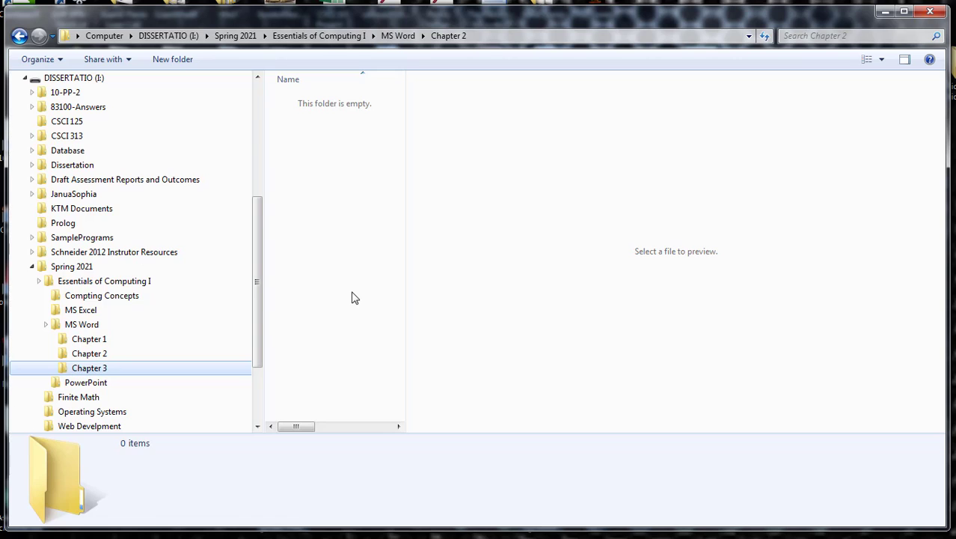
pyautogui.rightClick(97, 326)
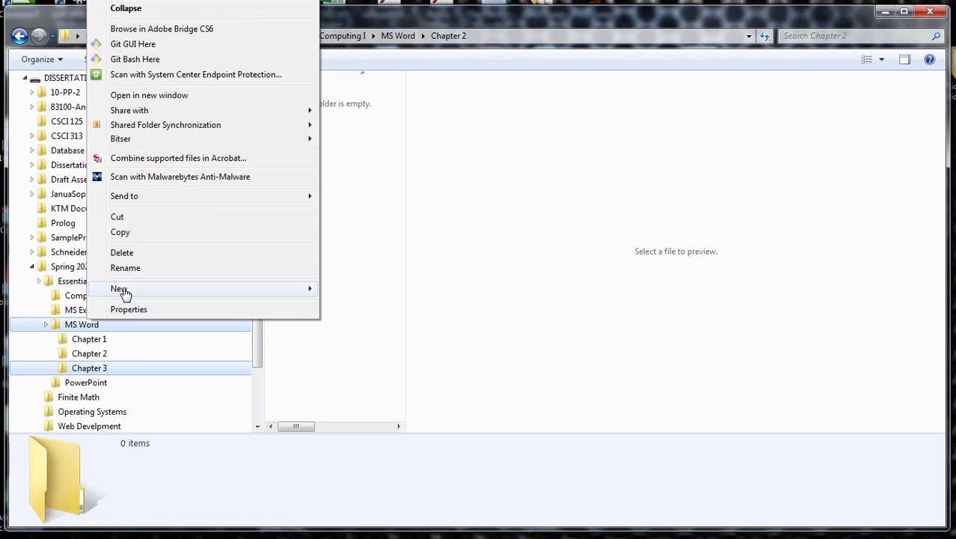
pyautogui.moveTo(314, 293)
pyautogui.click(342, 288)
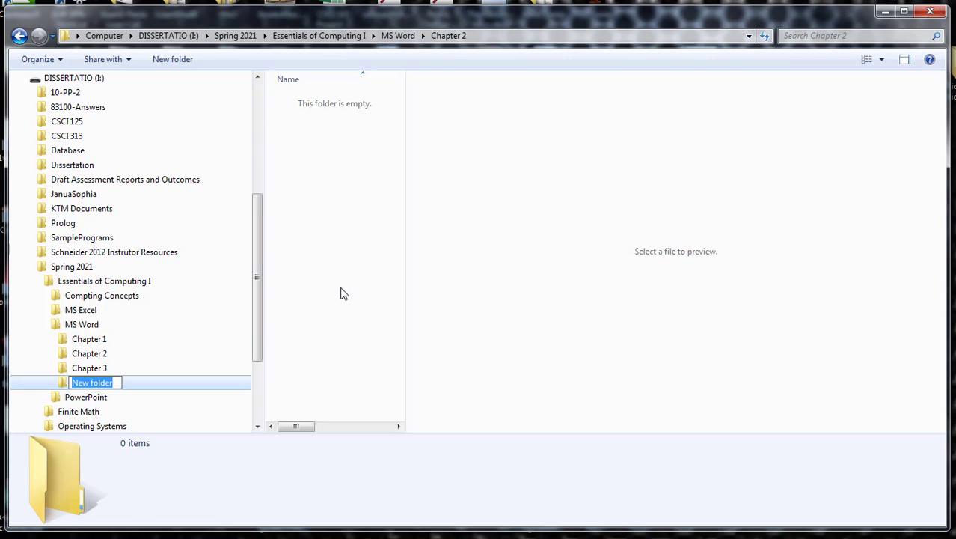
pyautogui.write('Chapter')
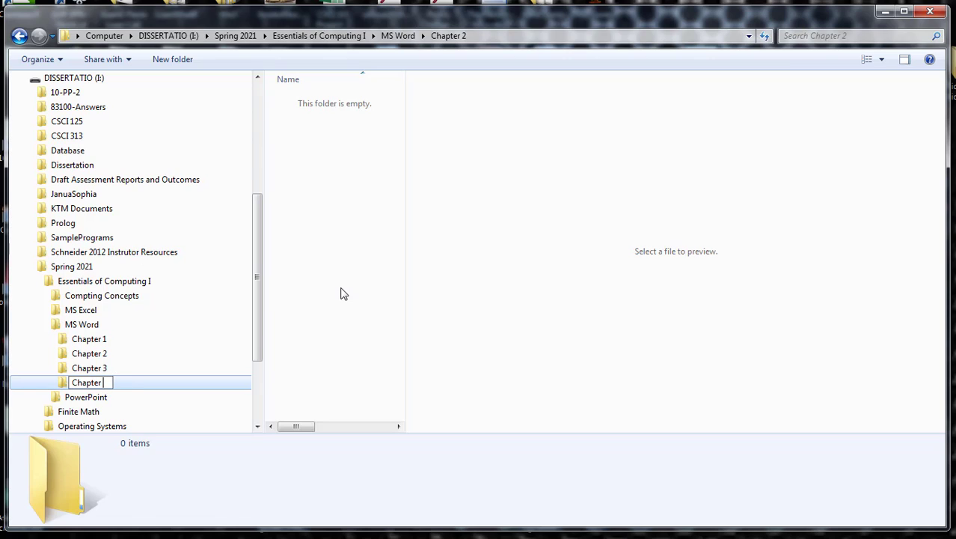
pyautogui.write(' 4')
pyautogui.press('Return')
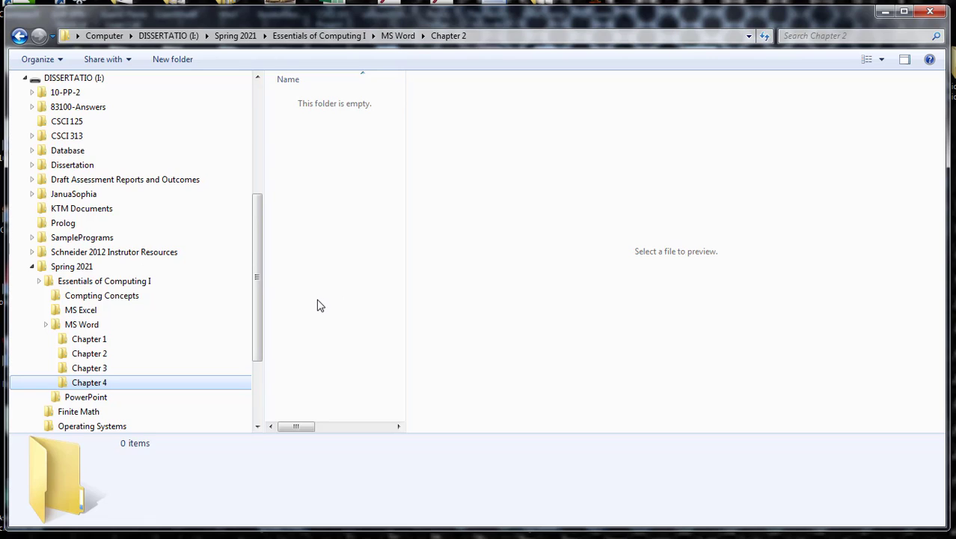
pyautogui.click(92, 339)
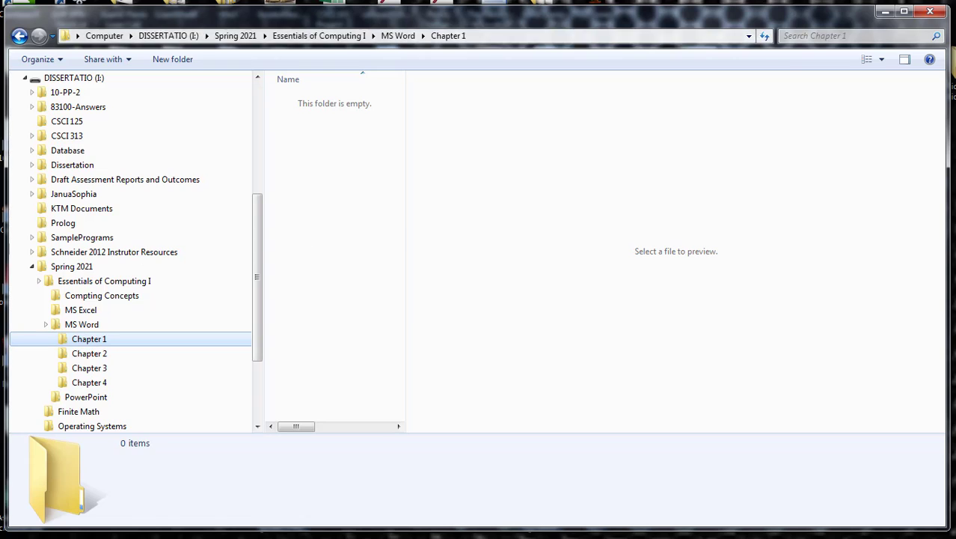
# Duplicate BookProlog.txt inside the Prolog folder
pyautogui.click(80, 224)
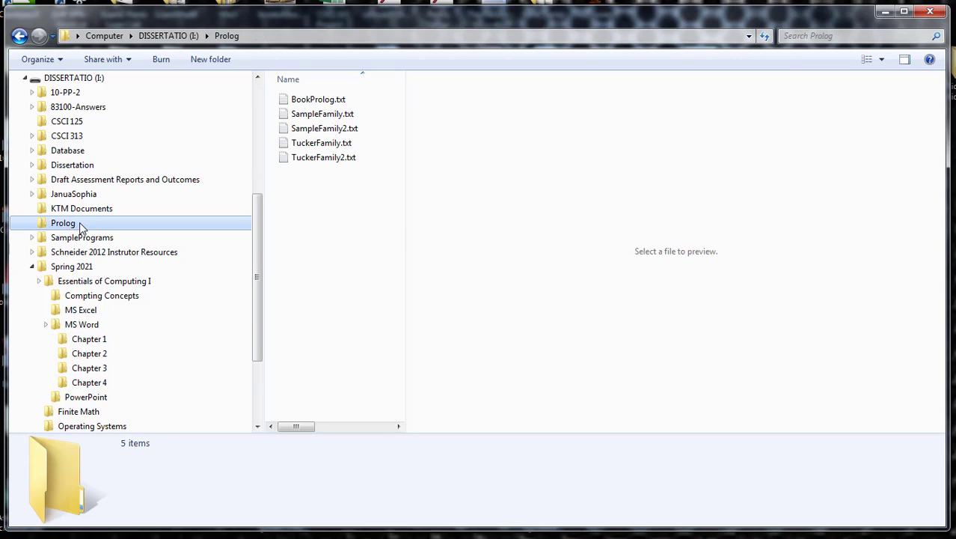
pyautogui.click(333, 101)
pyautogui.rightClick(334, 102)
pyautogui.click(370, 109)
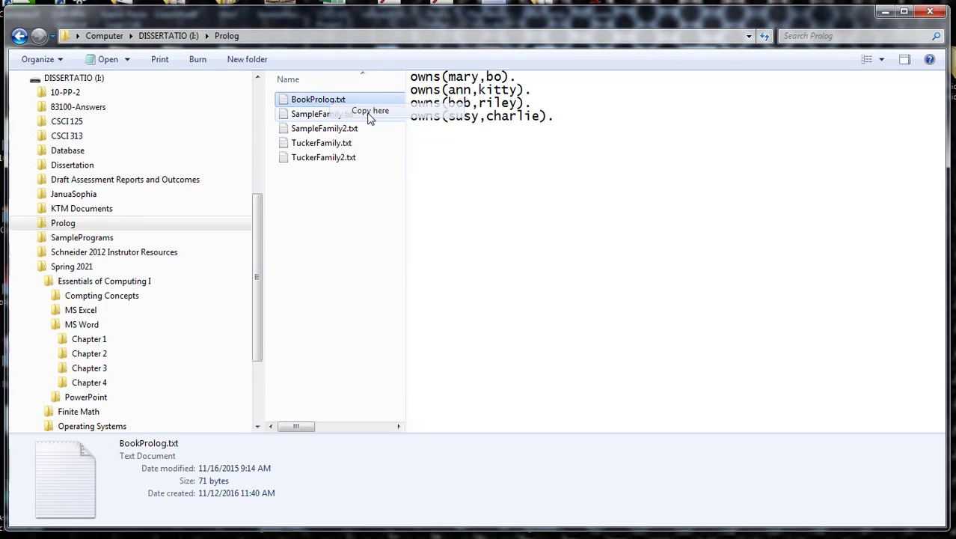
# Move 'BookProlog - Copy.txt' from Prolog into MS Word's Chapter 1 folder
pyautogui.click(106, 340)
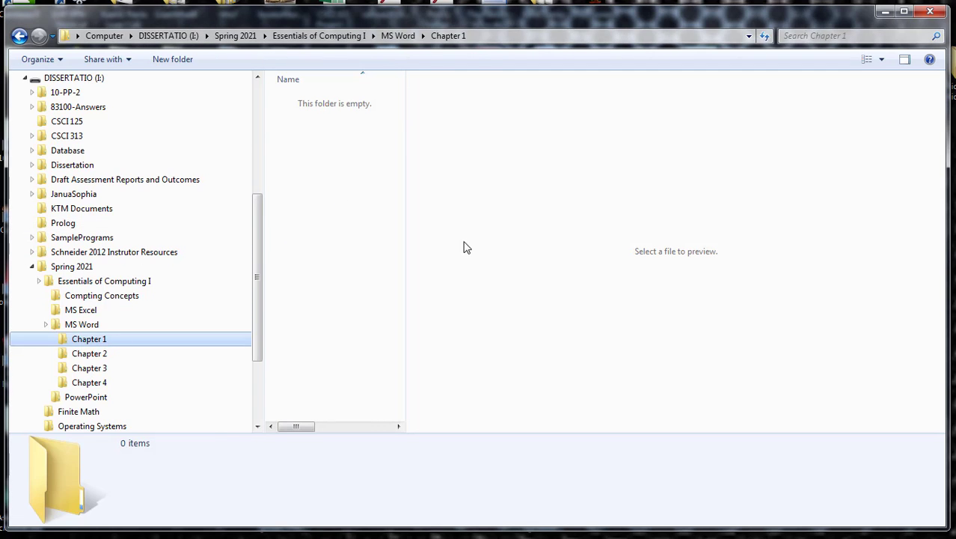
pyautogui.rightClick(479, 193)
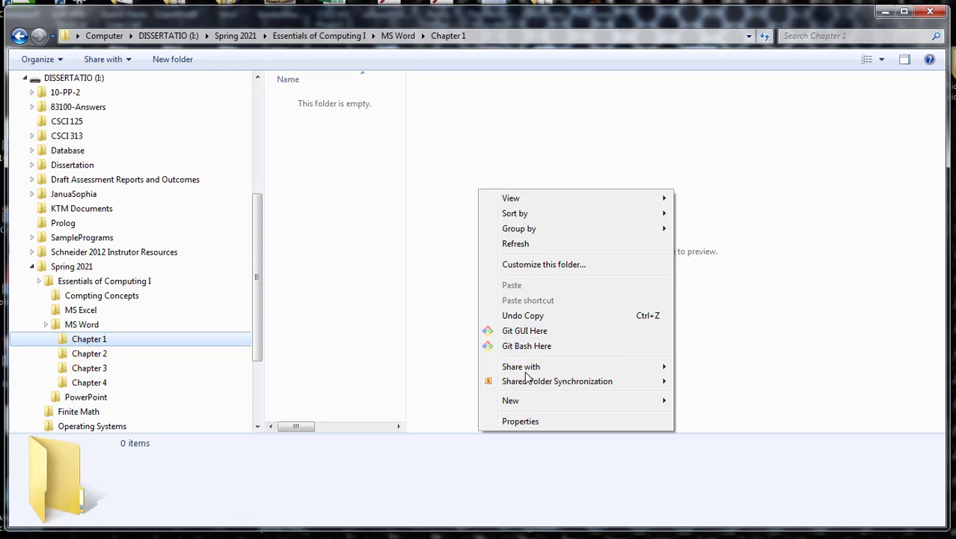
pyautogui.click(359, 245)
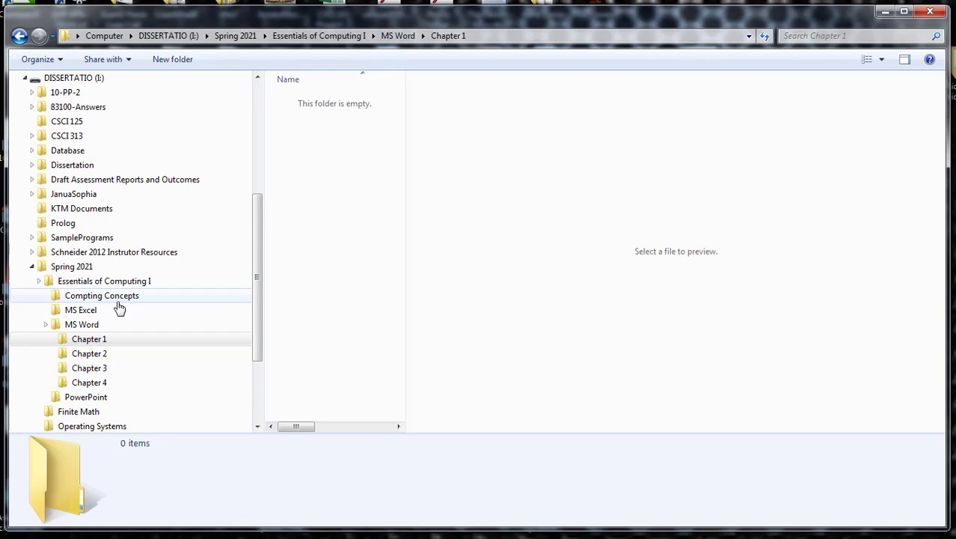
pyautogui.click(113, 223)
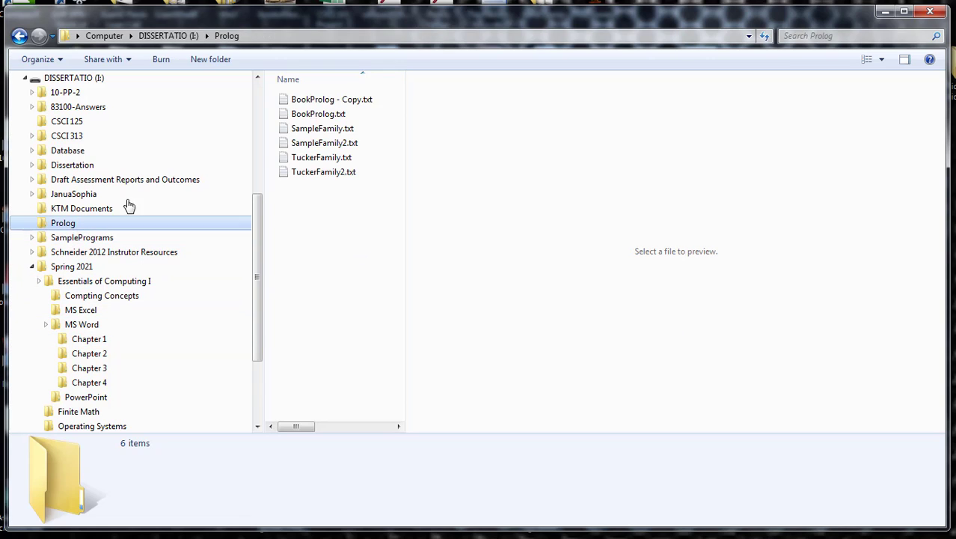
pyautogui.rightClick(303, 103)
pyautogui.click(301, 99)
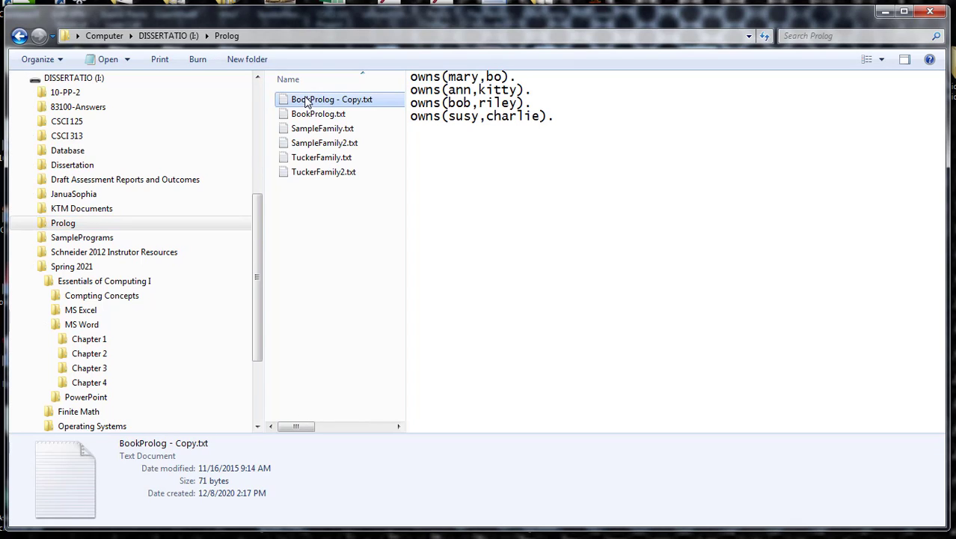
pyautogui.click(284, 103)
pyautogui.moveTo(284, 103); pyautogui.dragTo(161, 339)
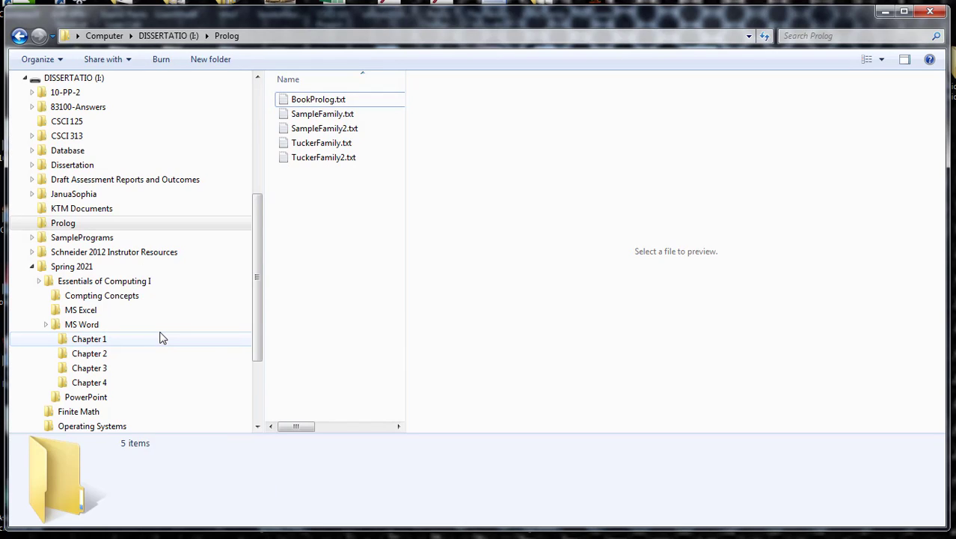
# In Chapter 1, rename 'BookProlog - Copy.txt' to 'BookProlog.txt' by removing ' - Copy'
pyautogui.click(84, 341)
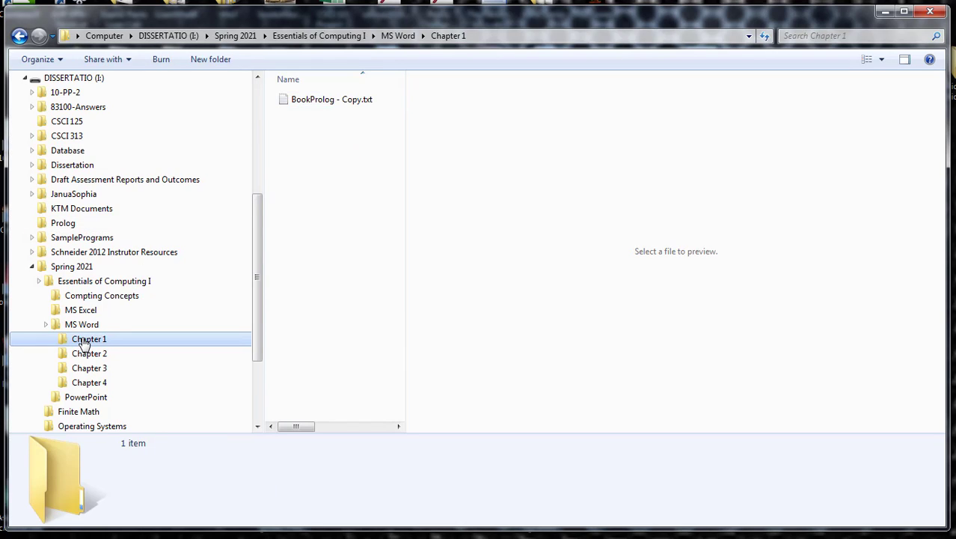
pyautogui.click(319, 105)
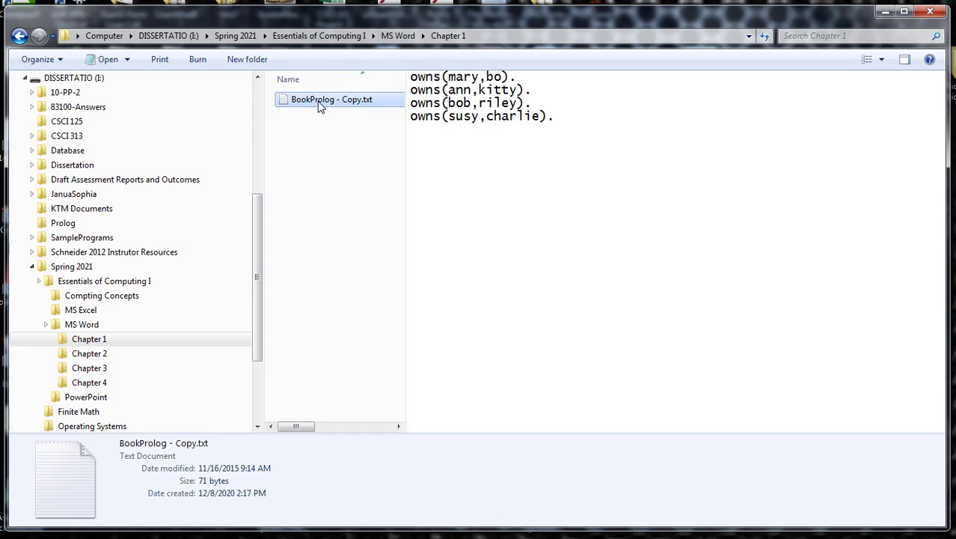
pyautogui.click(319, 105)
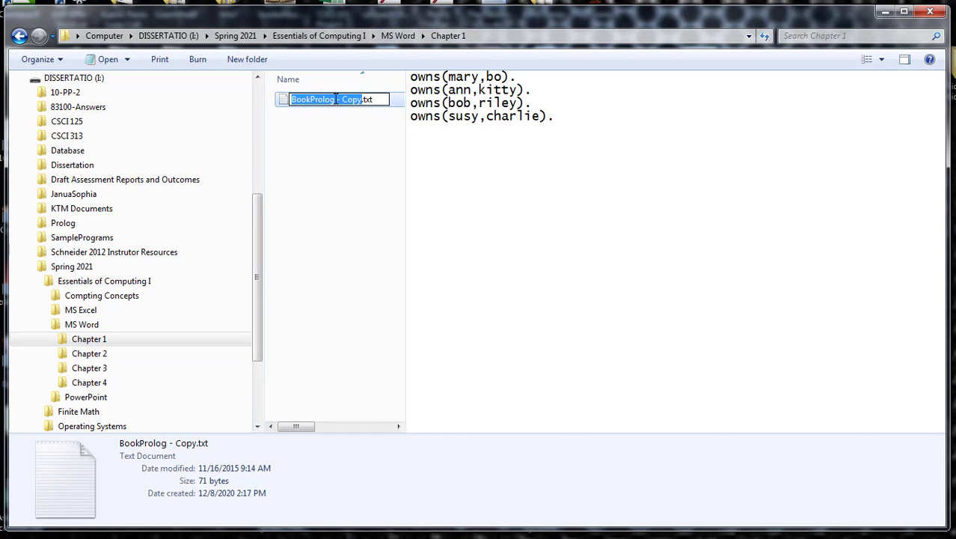
pyautogui.click(335, 99)
pyautogui.press('Delete')
pyautogui.press('Delete')
pyautogui.press('Delete')
pyautogui.press('Delete')
pyautogui.press('Delete')
pyautogui.press('Delete')
pyautogui.press('Delete')
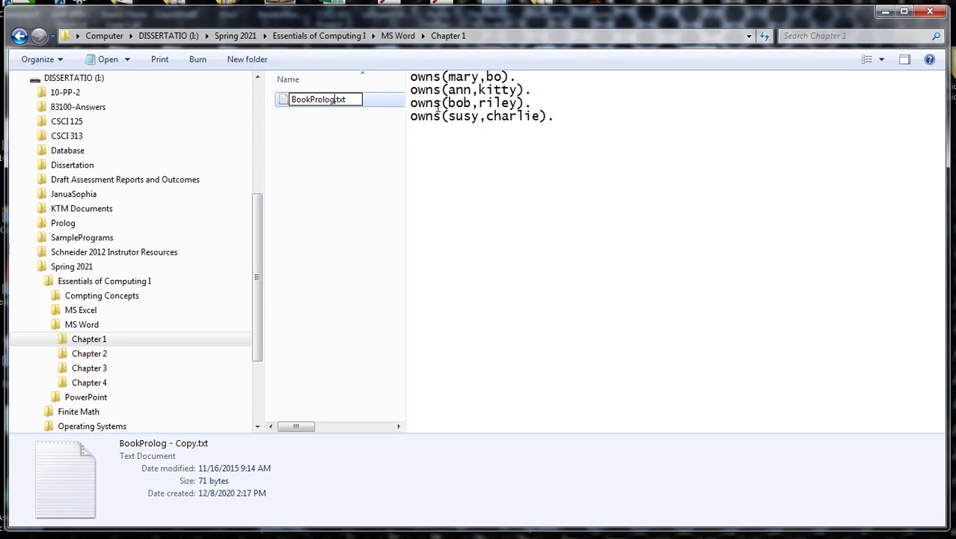
pyautogui.click(356, 189)
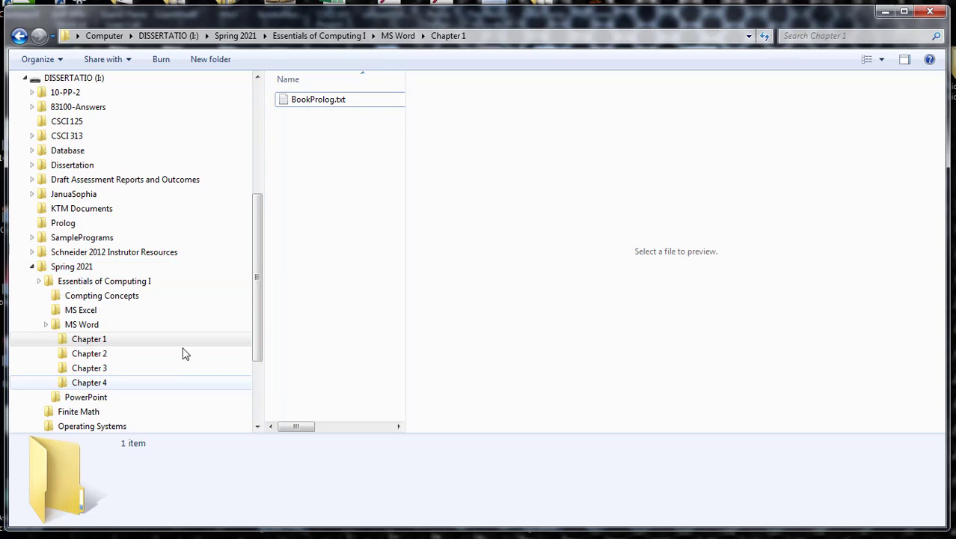
# Expand Spring 2021 > Essentials of Computing I > MS Word in the navigation pane to reach its Chapter 1
pyautogui.click(36, 337)
pyautogui.click(33, 325)
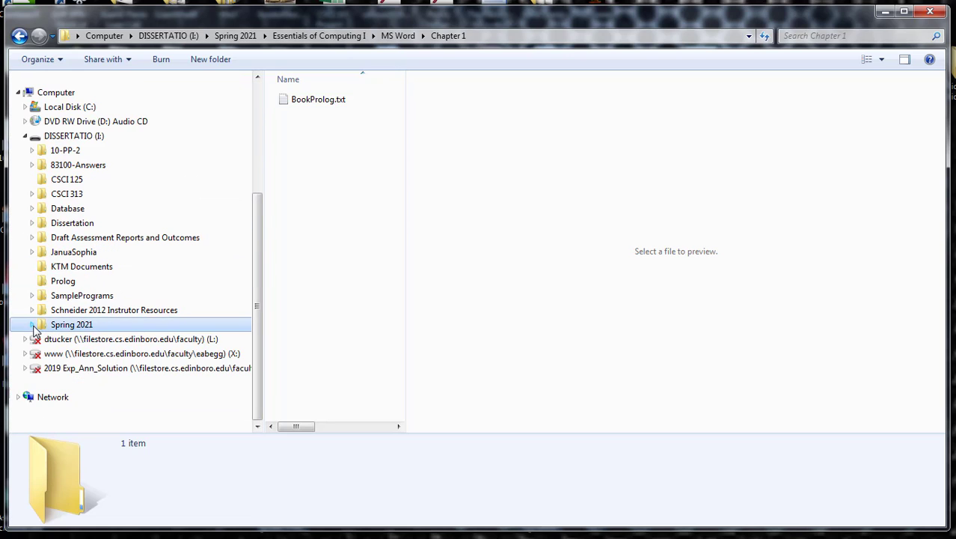
pyautogui.click(32, 325)
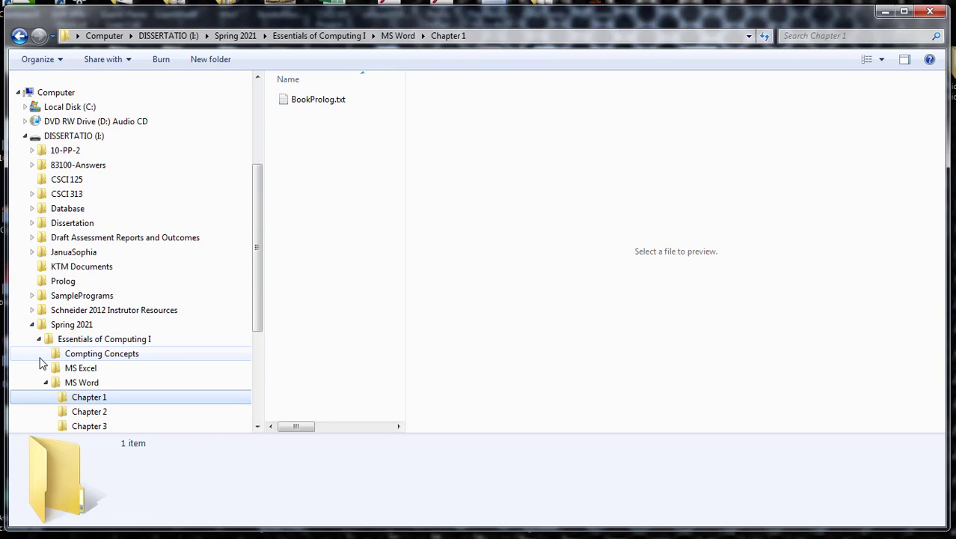
pyautogui.click(46, 382)
pyautogui.scroll(-2, 60, 357)
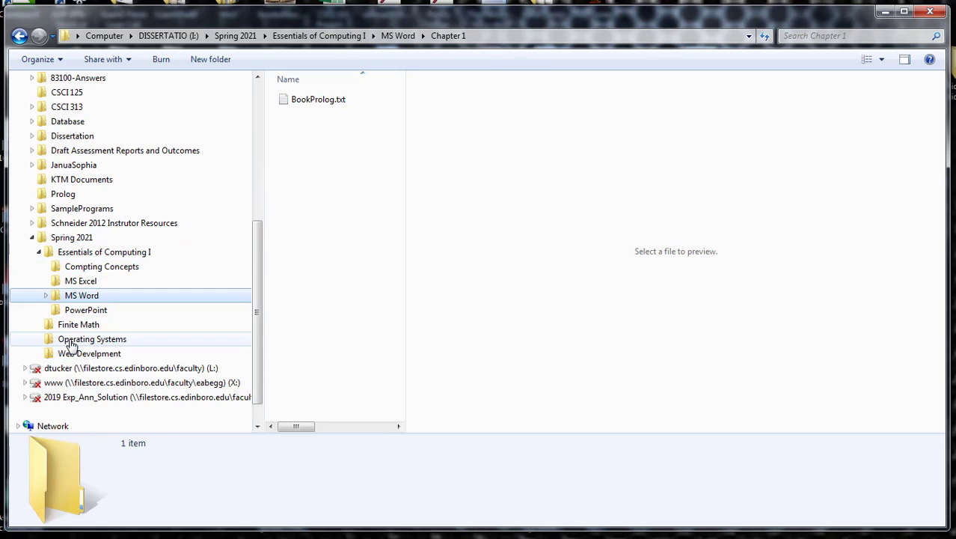
pyautogui.click(40, 252)
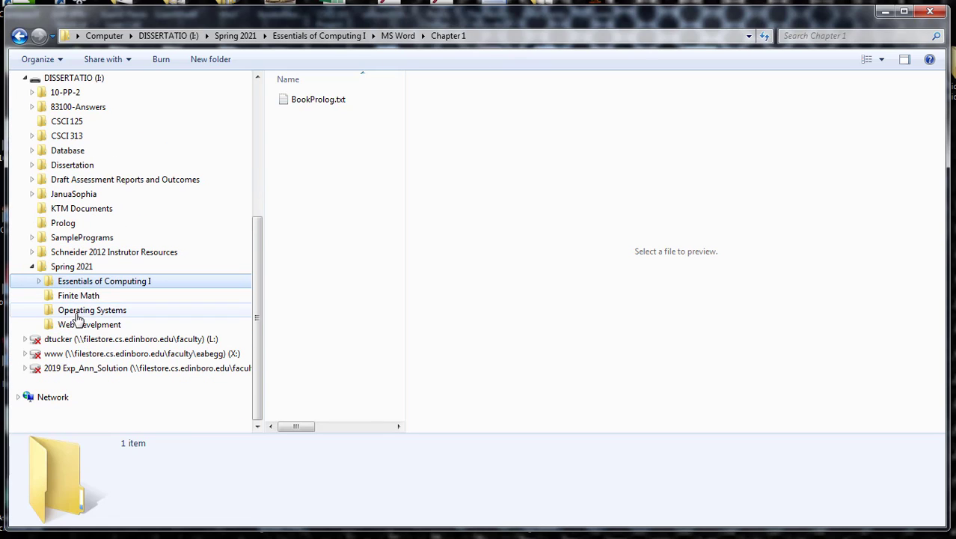
pyautogui.click(40, 281)
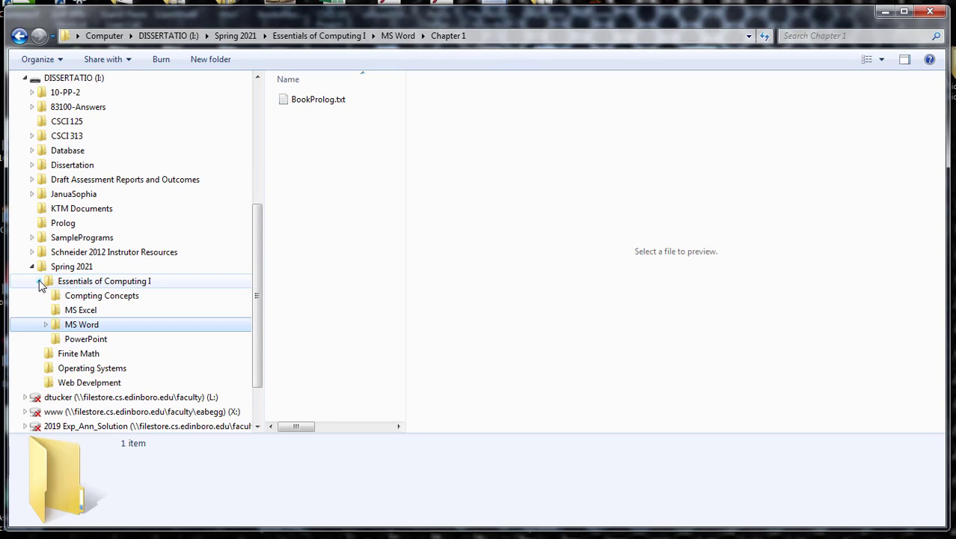
pyautogui.click(46, 325)
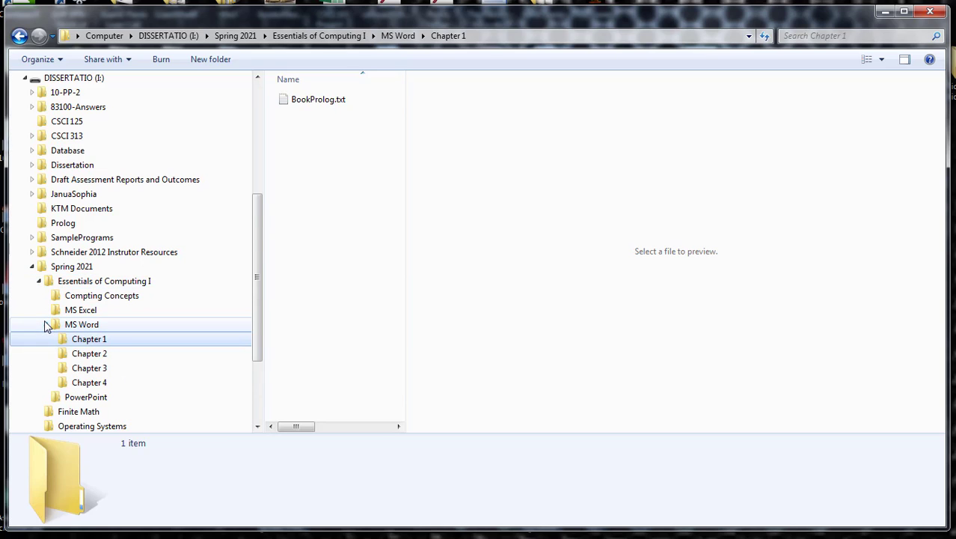
pyautogui.scroll(-2, 91, 305)
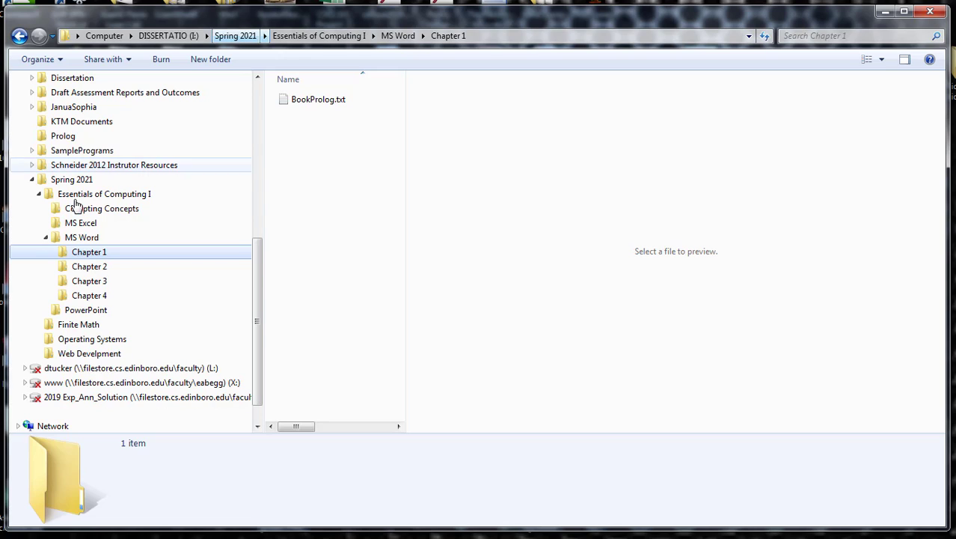
# Launch Word 2013 from Start, dismiss the activation warning, and create a blank document
pyautogui.press('super')
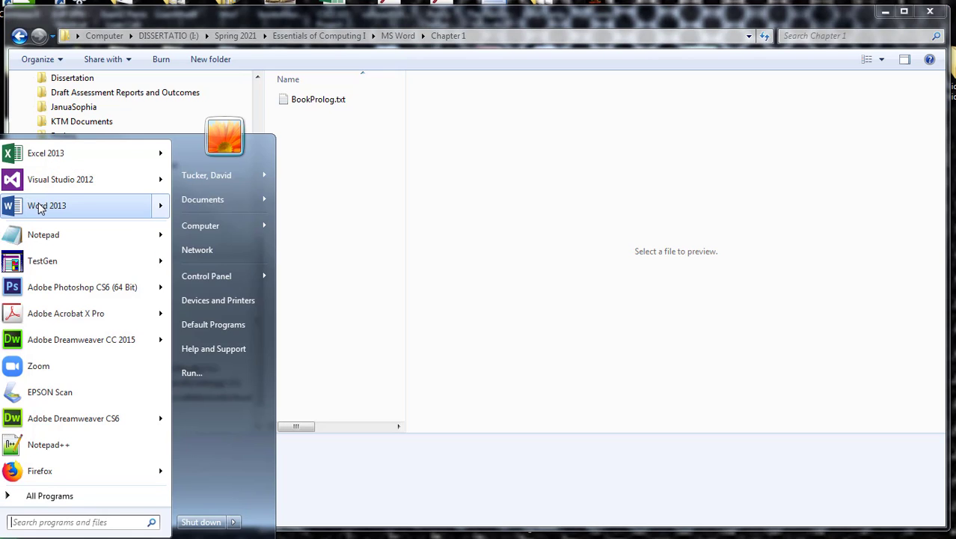
pyautogui.moveTo(41, 209)
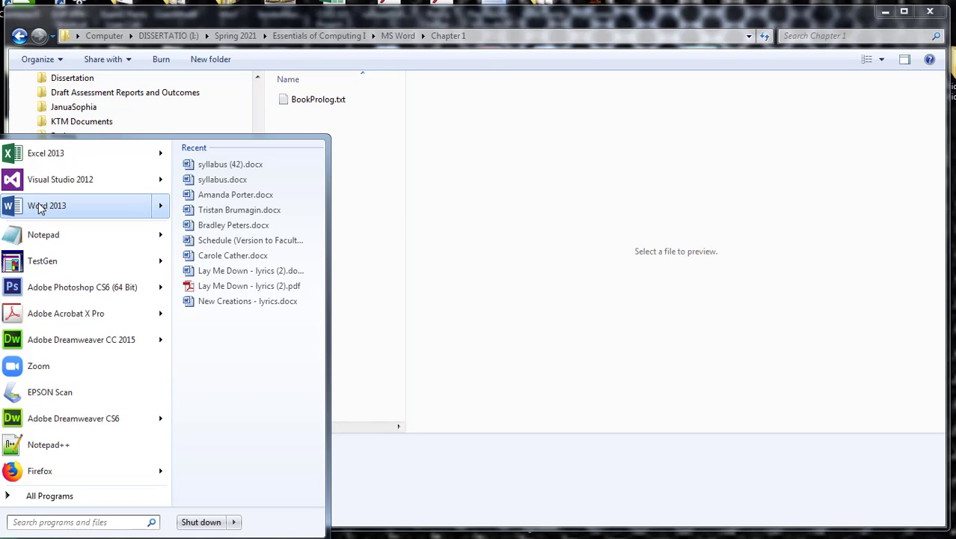
pyautogui.click(42, 209)
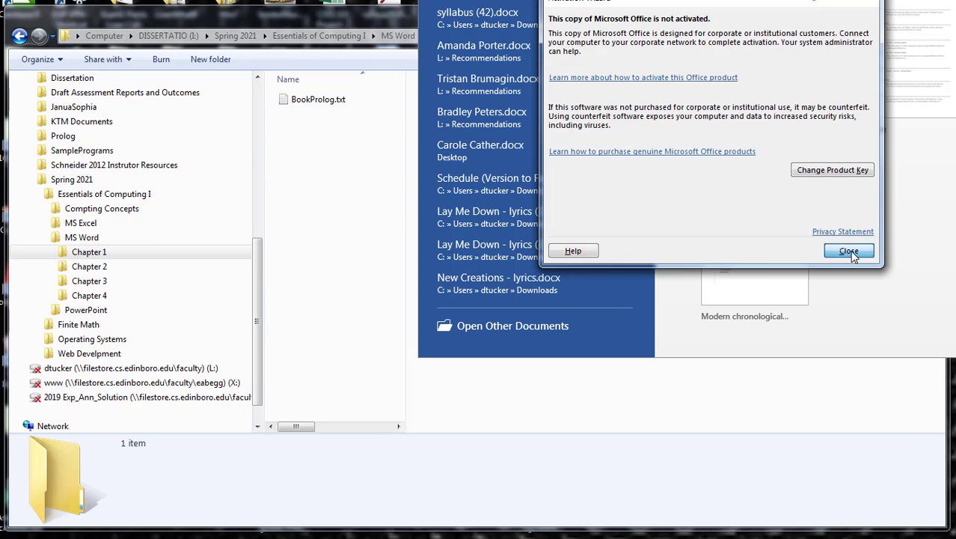
pyautogui.click(850, 252)
pyautogui.moveTo(707, 0); pyautogui.dragTo(544, 47)
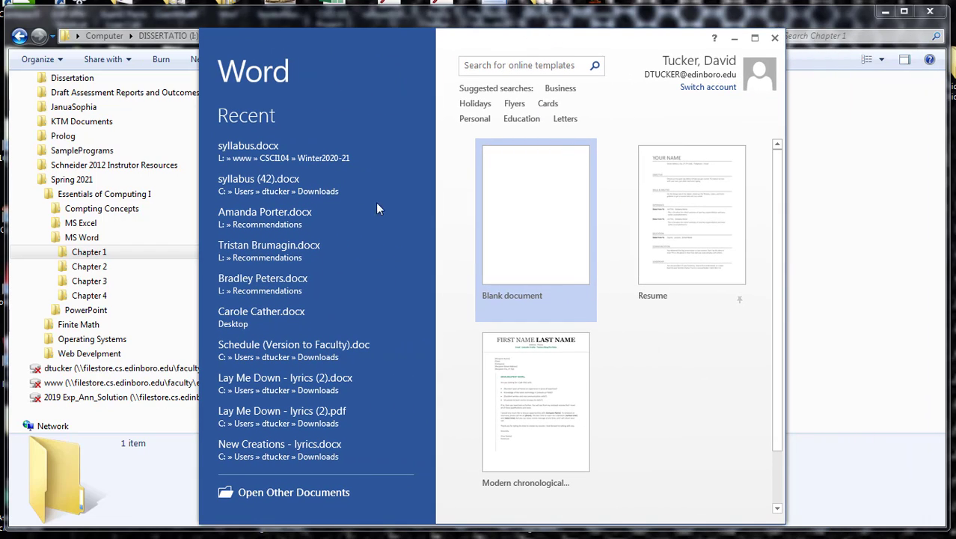
pyautogui.click(17, 538)
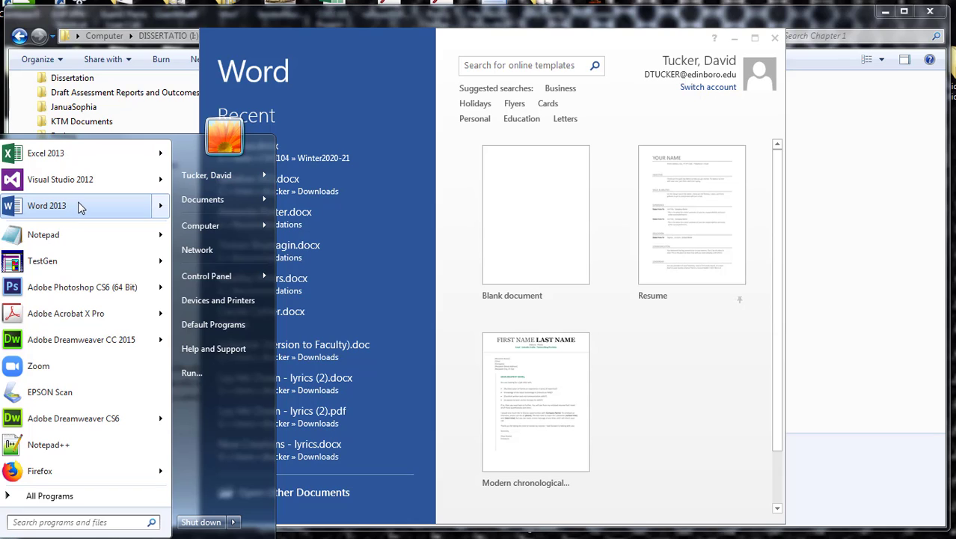
pyautogui.click(550, 251)
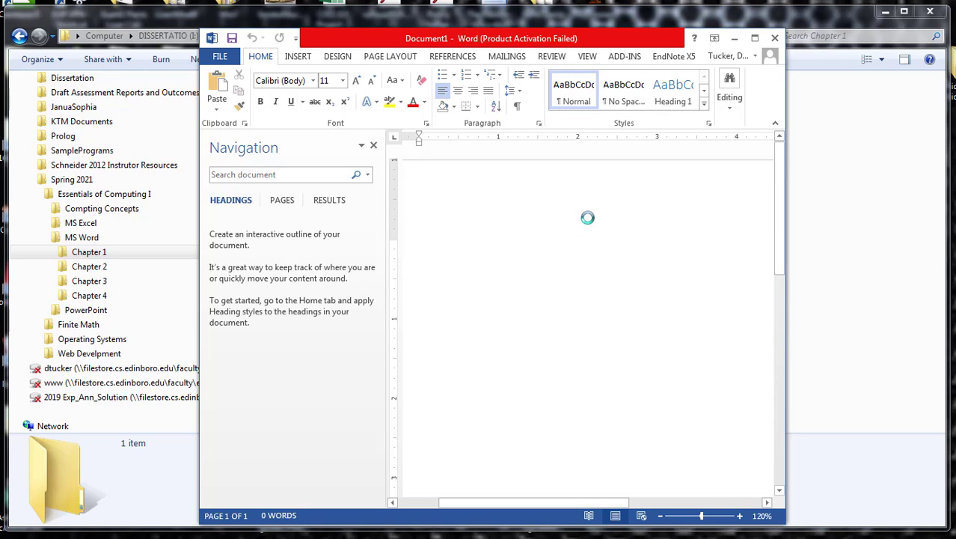
# Hide the Navigation pane and type the title 'Assignment 1 - <author's name>, Using Windows'
pyautogui.click(373, 145)
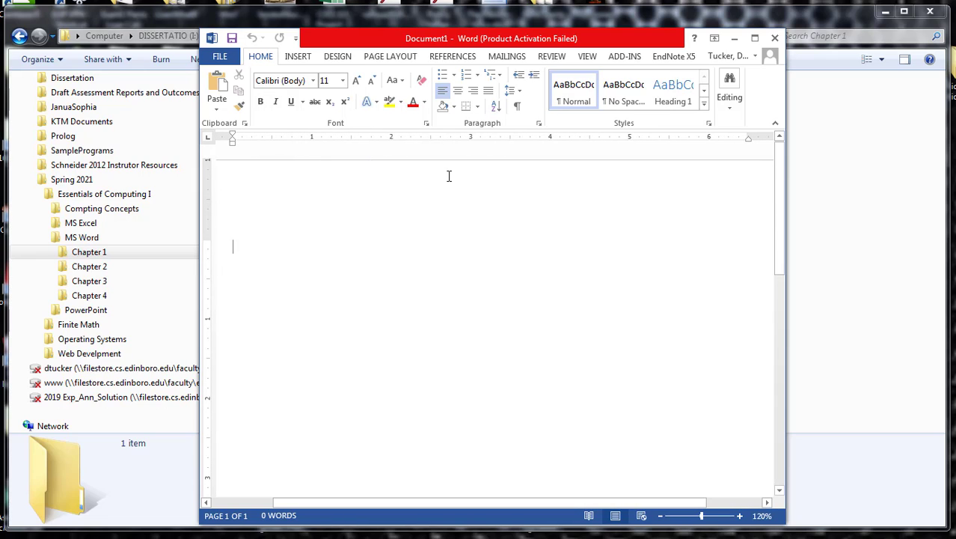
pyautogui.write('Assignment ')
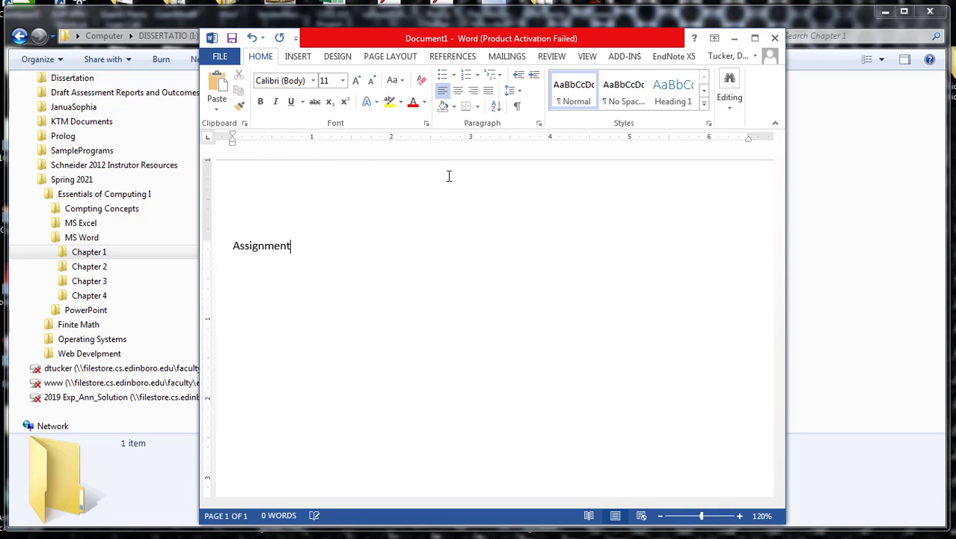
pyautogui.write('1 - Dave Tucke')
pyautogui.write('r, Us')
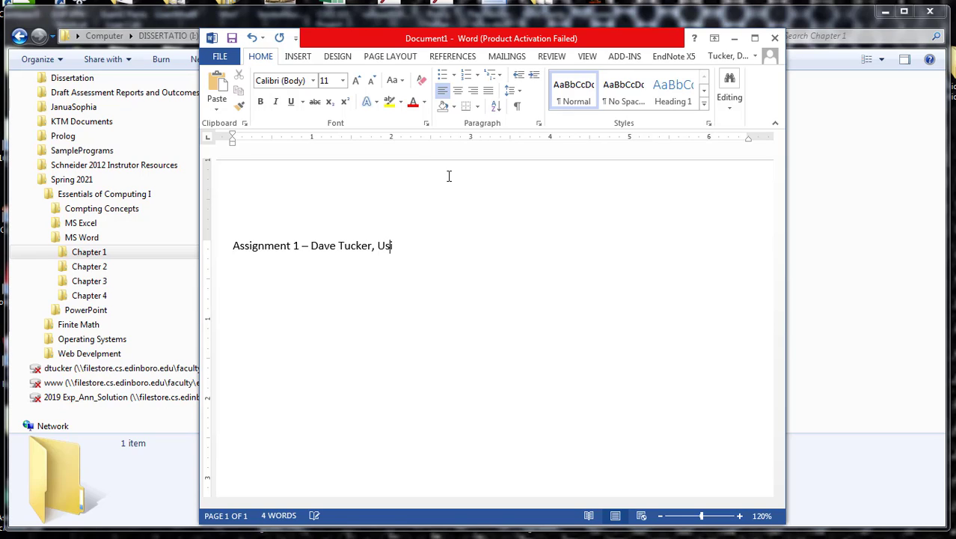
pyautogui.write('ing Windows Explorer')
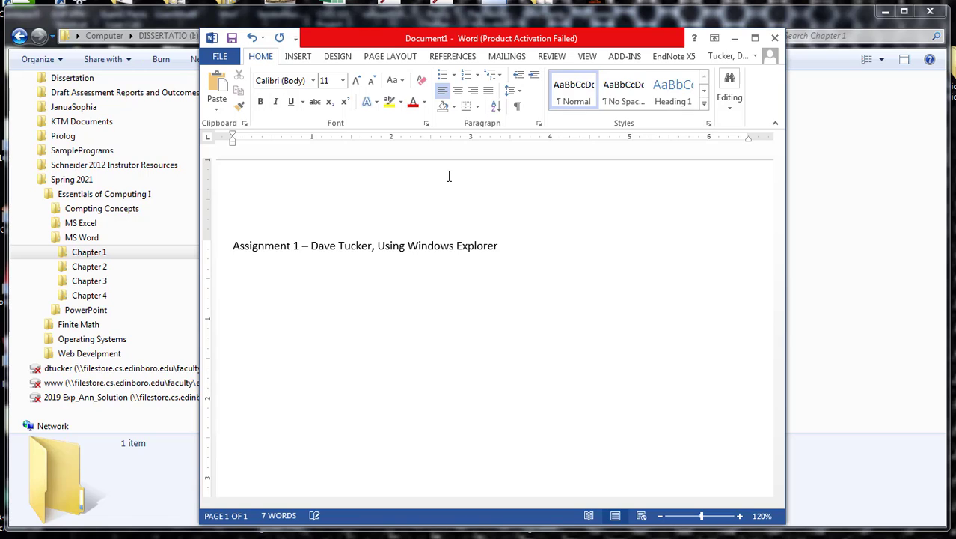
pyautogui.press('Return')
# Paste the Explorer window screenshot on the line below the title
pyautogui.hotkey('ctrl', 'v')
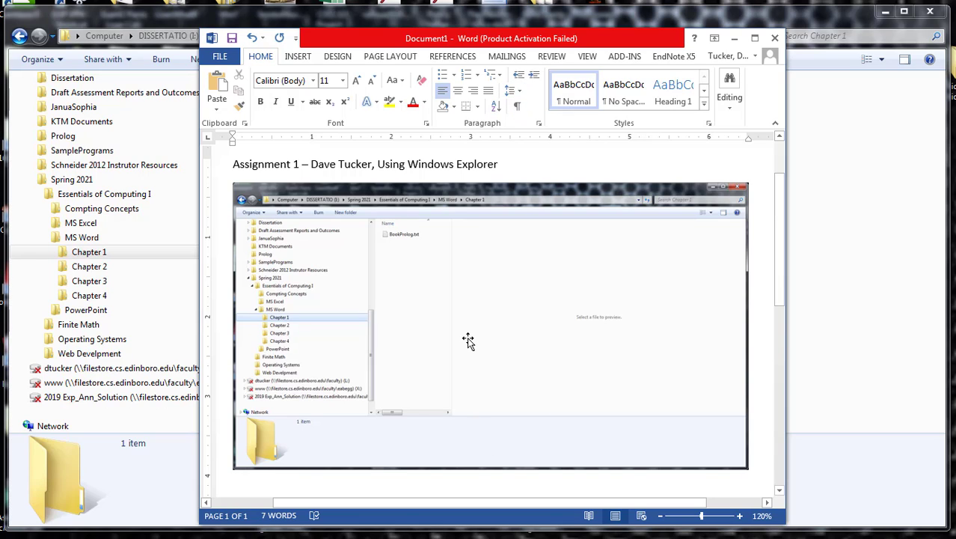
pyautogui.scroll(-3, 467, 340)
pyautogui.scroll(3, 466, 336)
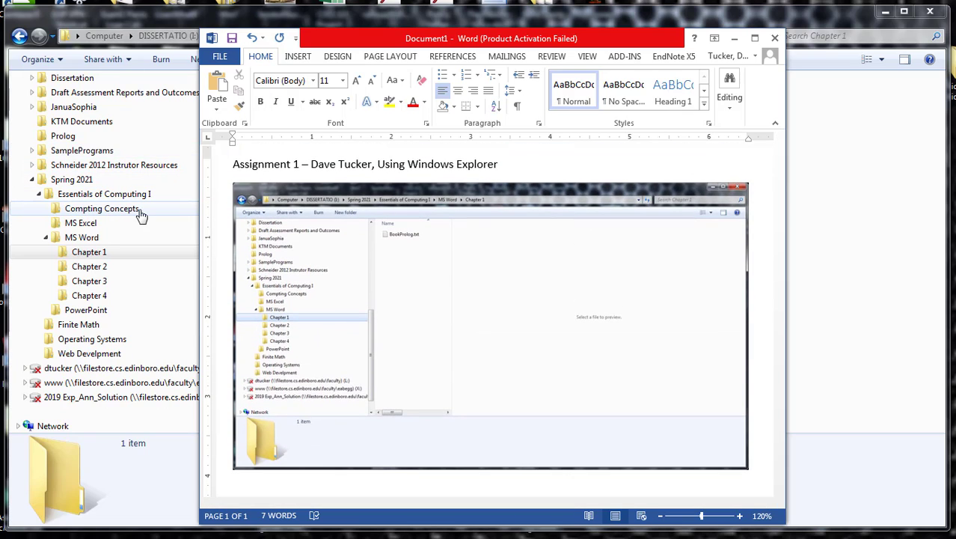
# Save the document as Assignment 1.docx in I:\Spring 2021\Essentials of Computing I\Compting Concepts
pyautogui.click(219, 57)
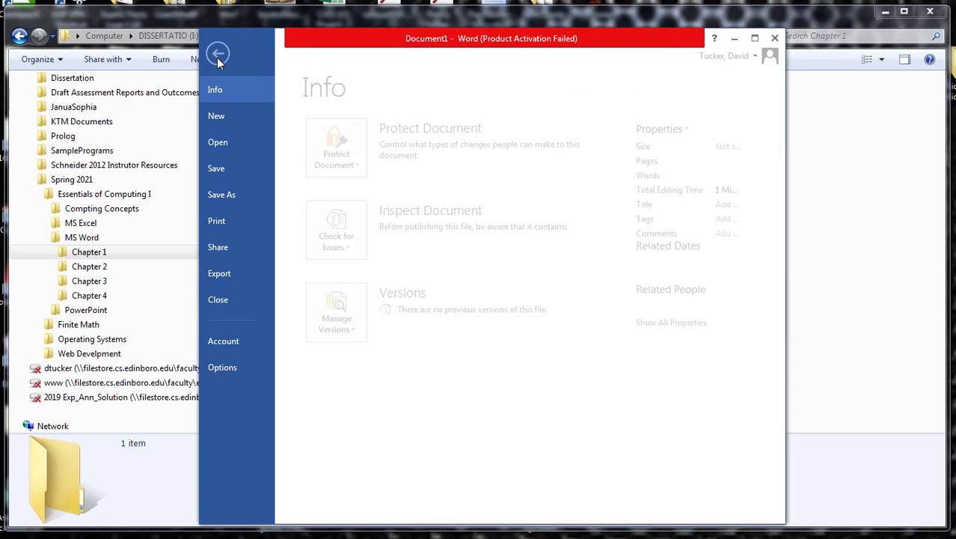
pyautogui.click(234, 197)
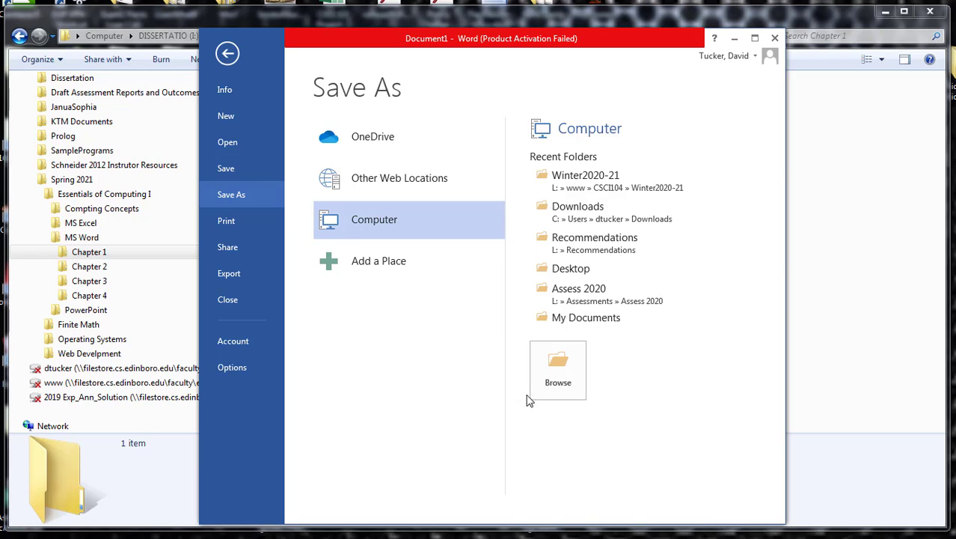
pyautogui.click(558, 370)
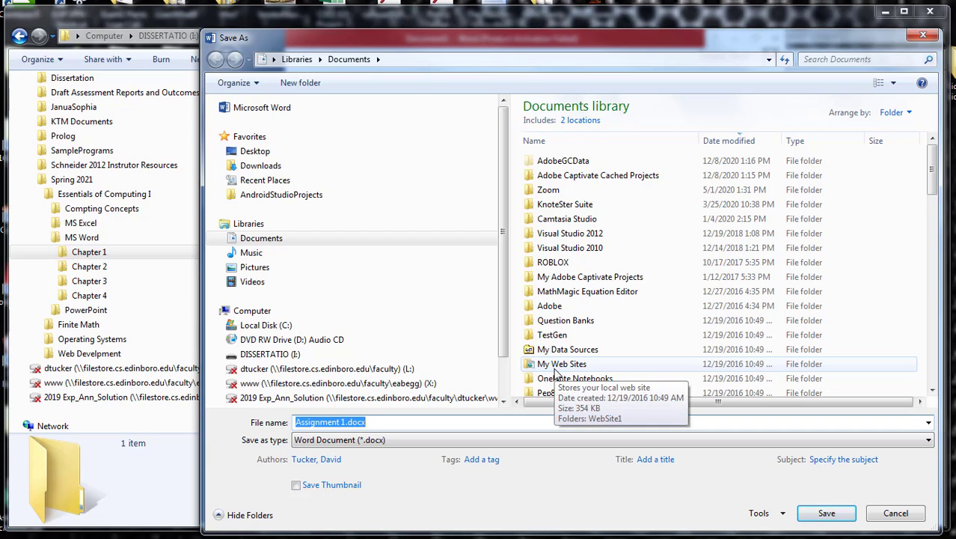
pyautogui.click(275, 355)
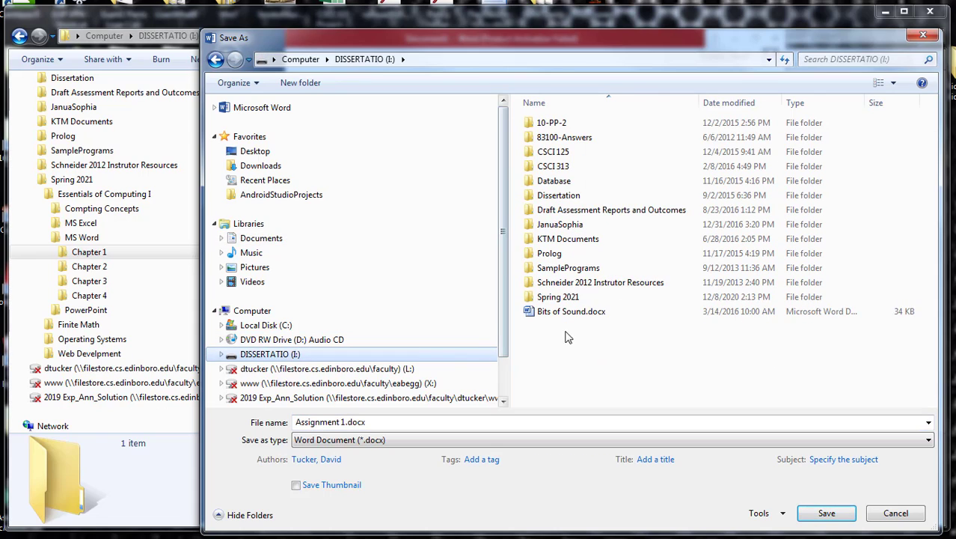
pyautogui.click(562, 297)
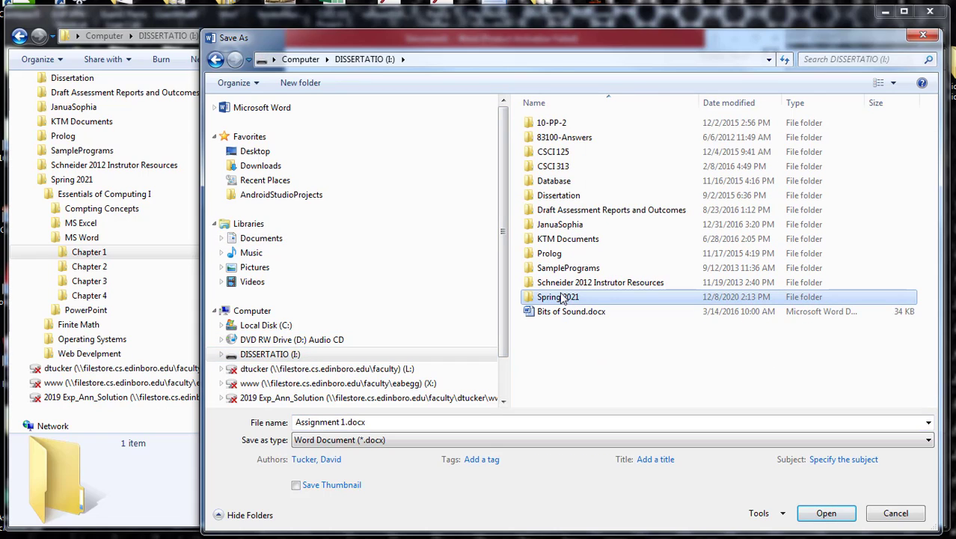
pyautogui.click(221, 354)
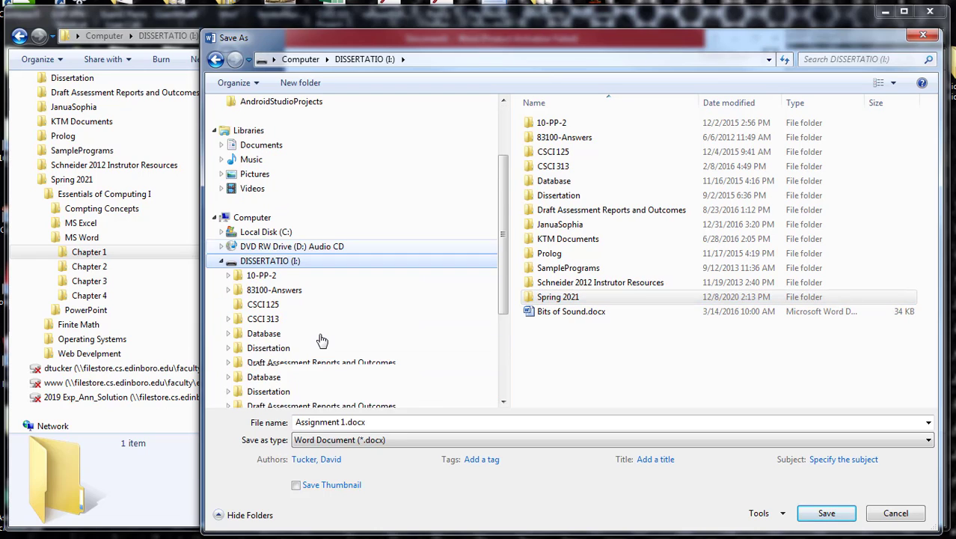
pyautogui.doubleClick(580, 297)
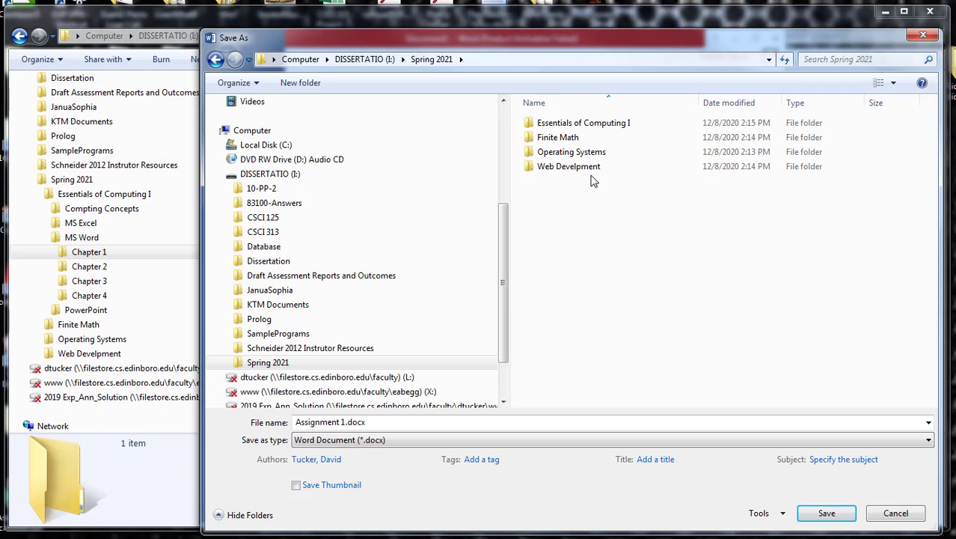
pyautogui.doubleClick(586, 124)
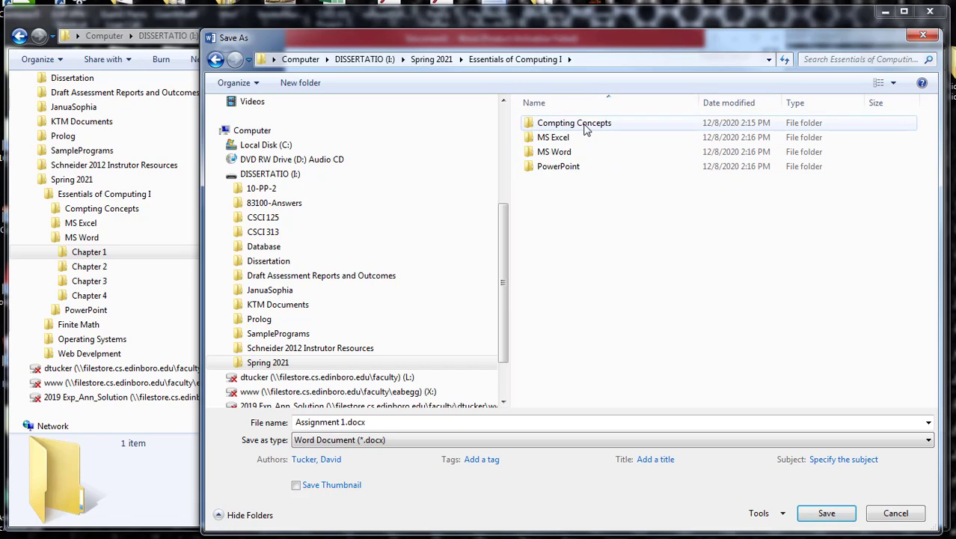
pyautogui.doubleClick(586, 125)
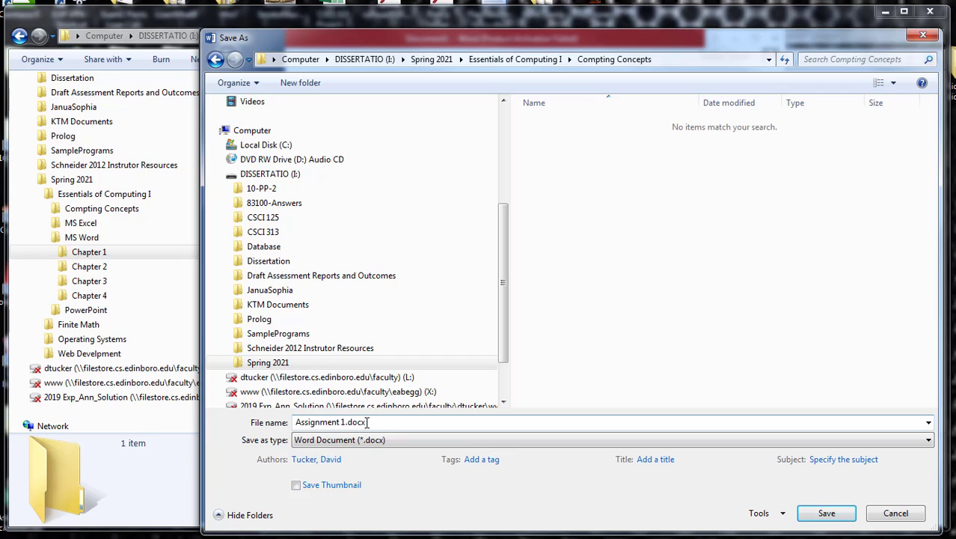
pyautogui.click(827, 513)
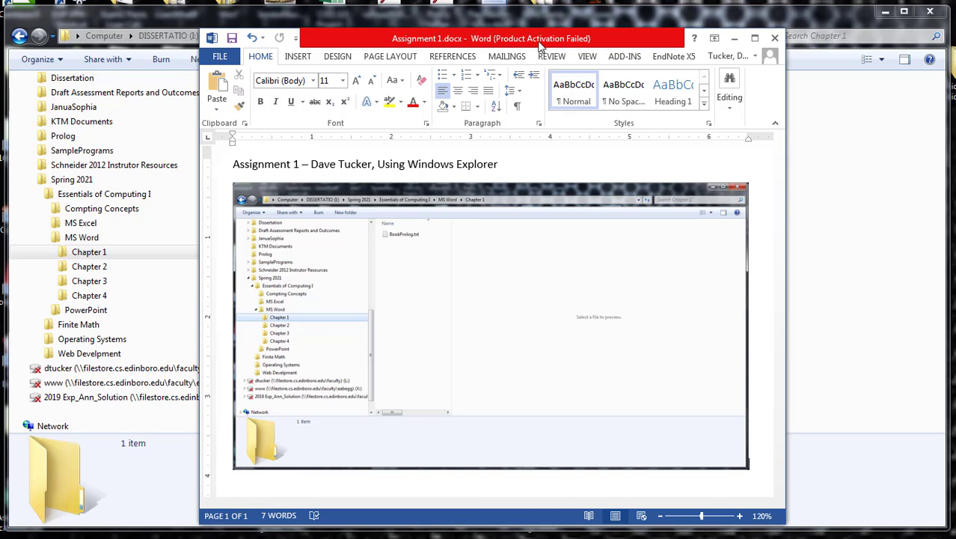
# Check the saved file's location, then close the document and Word
pyautogui.click(212, 56)
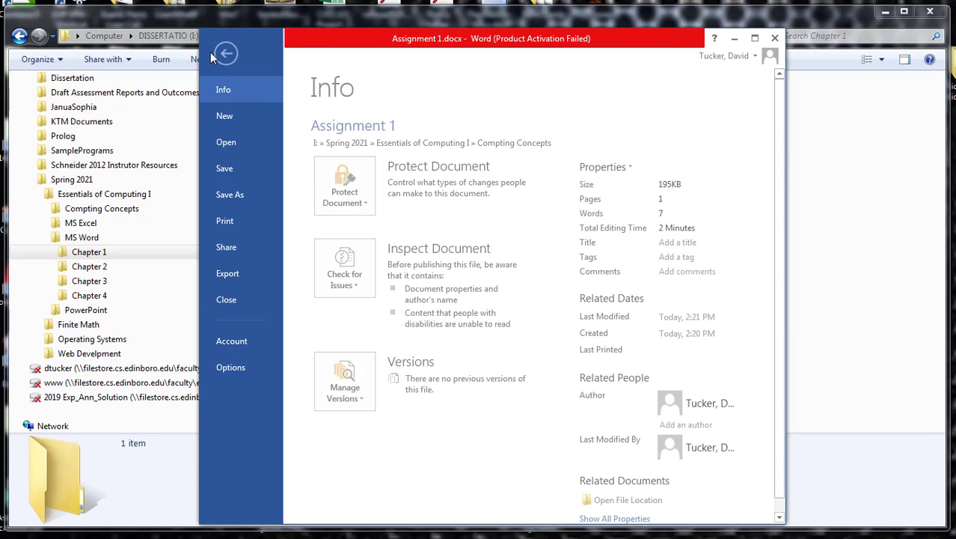
pyautogui.press('Escape')
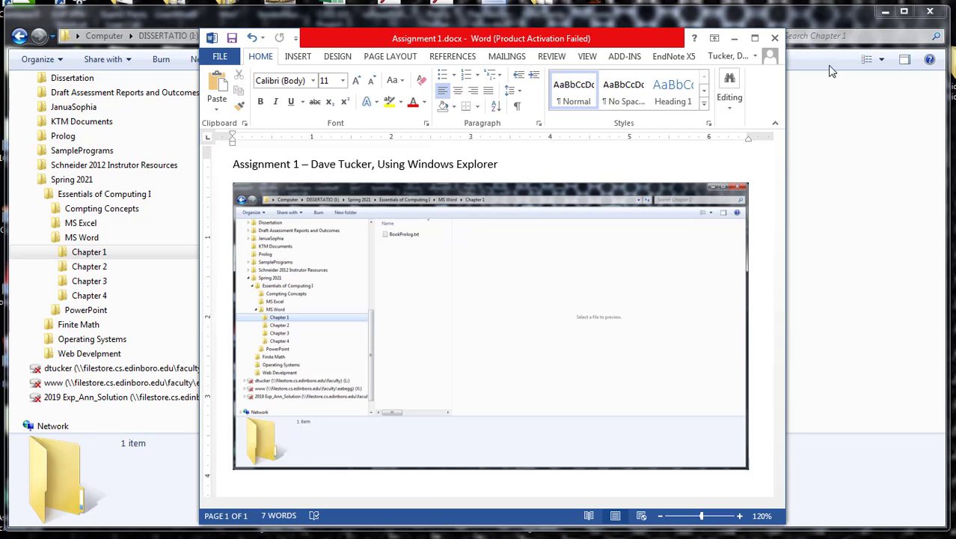
pyautogui.click(775, 38)
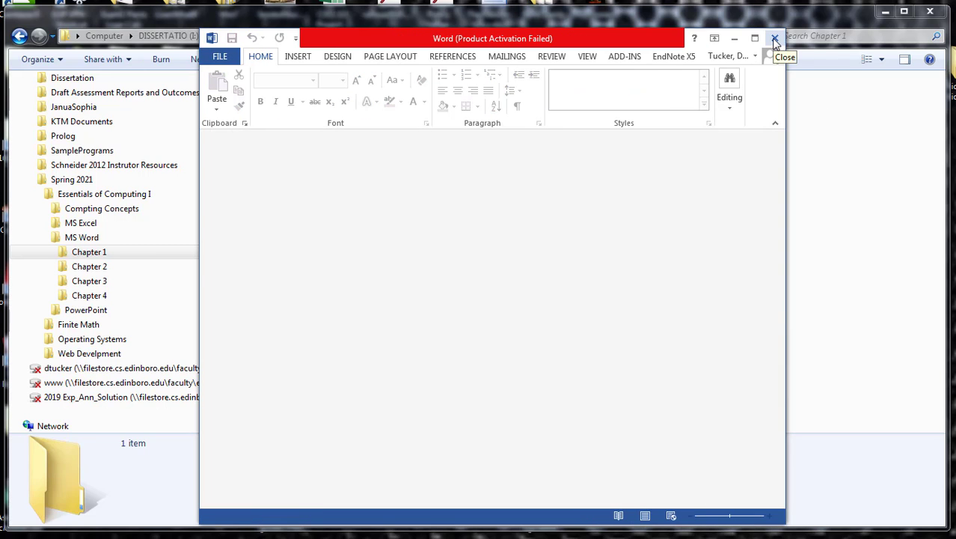
pyautogui.click(776, 38)
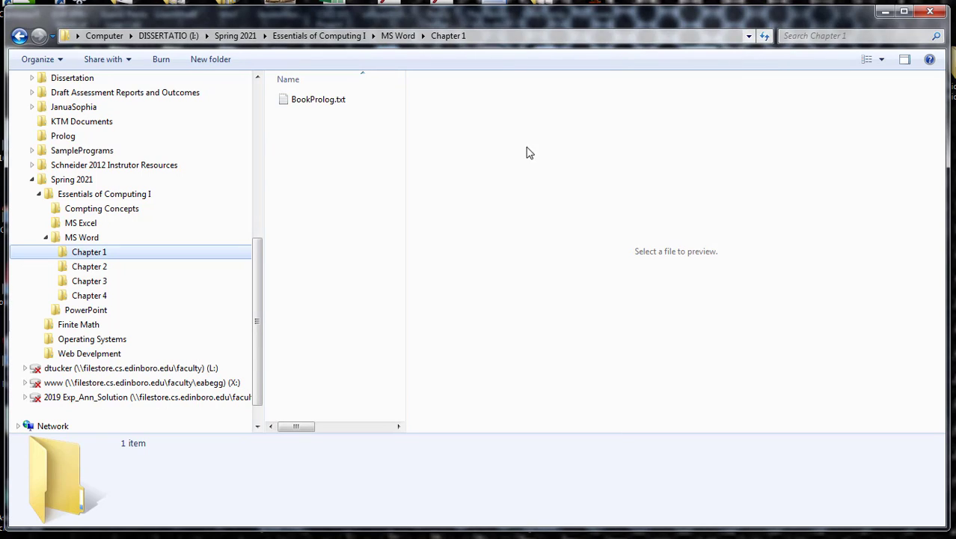
# Navigate to Spring 2021 > Essentials of Computing I > Compting Concepts and preview Assignment 1.docx
pyautogui.click(105, 214)
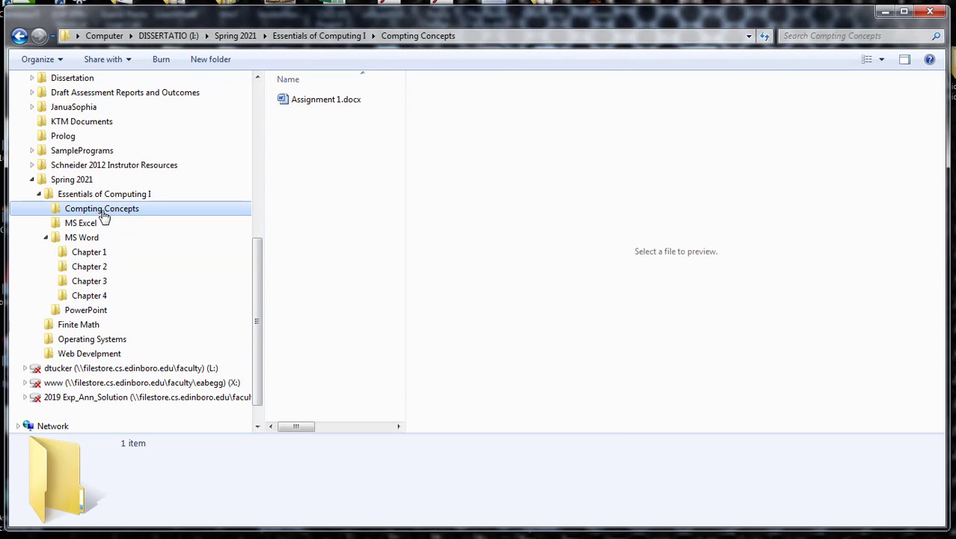
pyautogui.scroll(3, 75, 142)
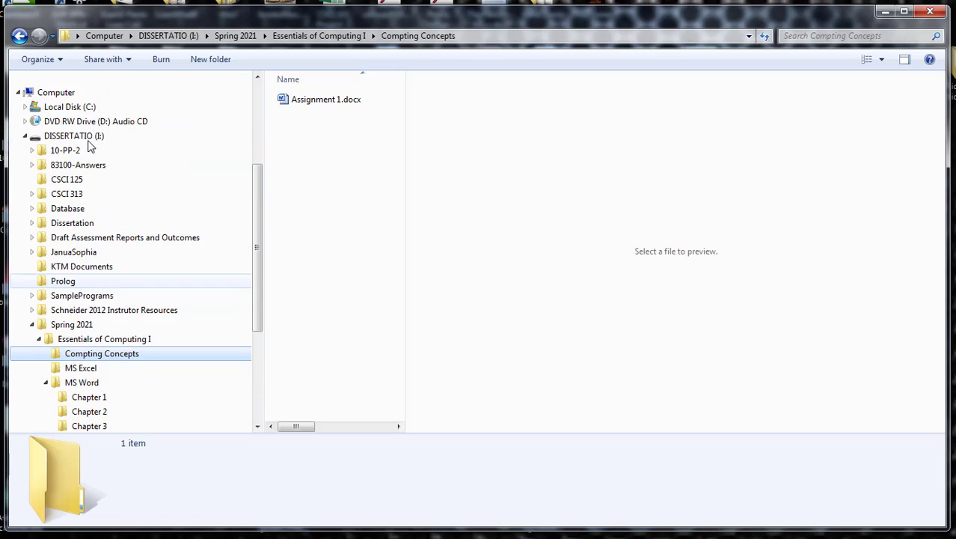
pyautogui.scroll(-3, 67, 150)
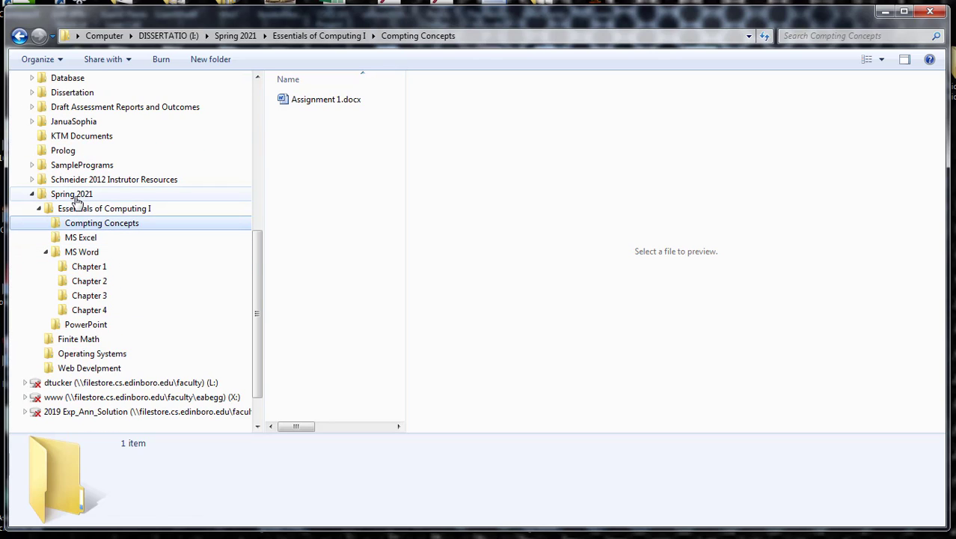
pyautogui.click(32, 195)
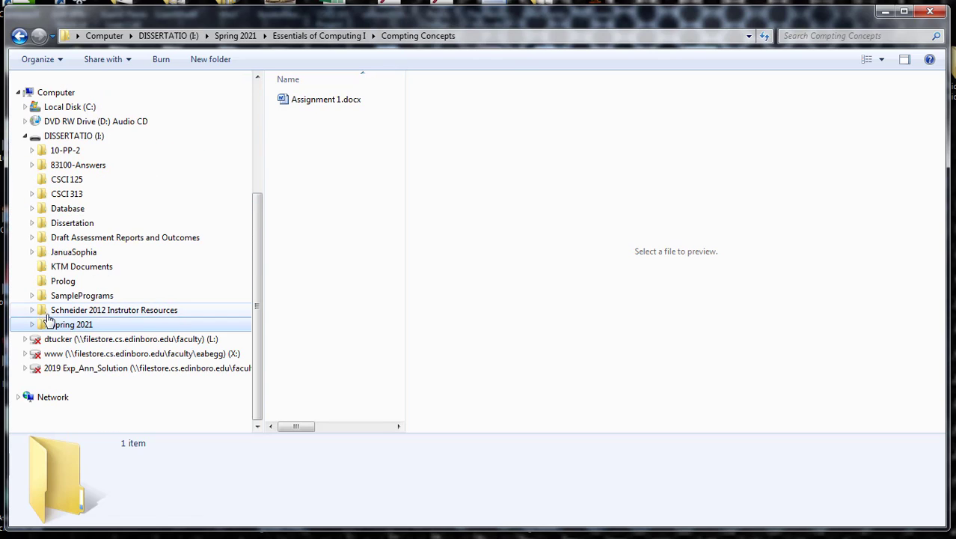
pyautogui.click(33, 324)
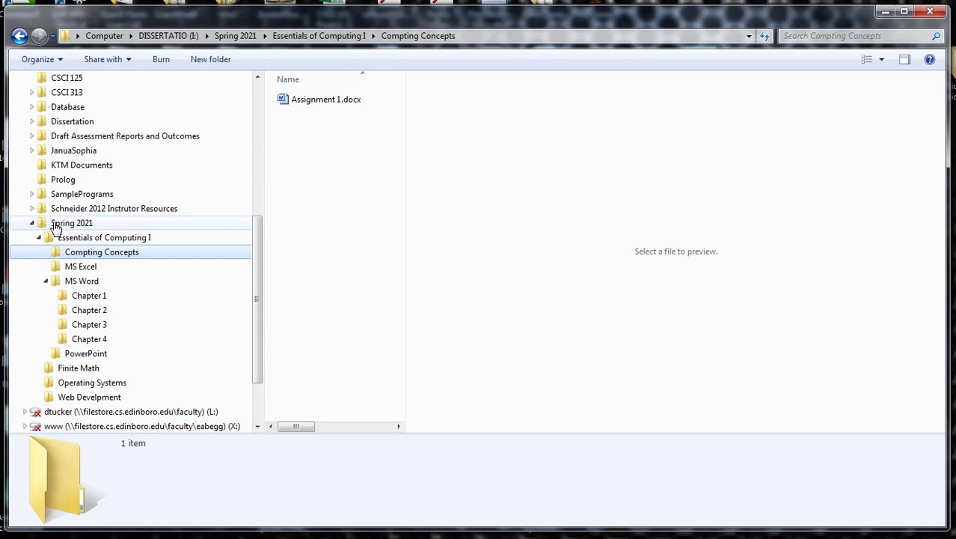
pyautogui.click(84, 238)
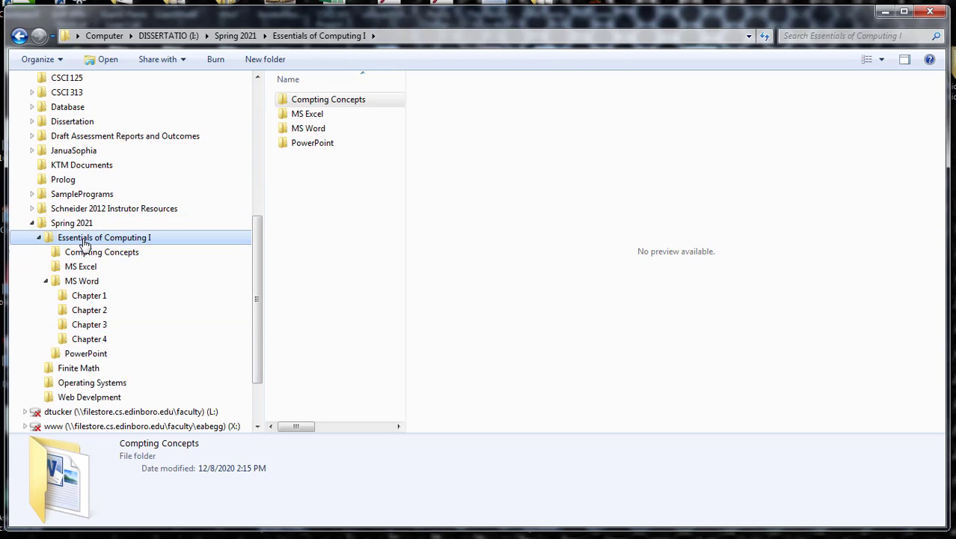
pyautogui.click(86, 253)
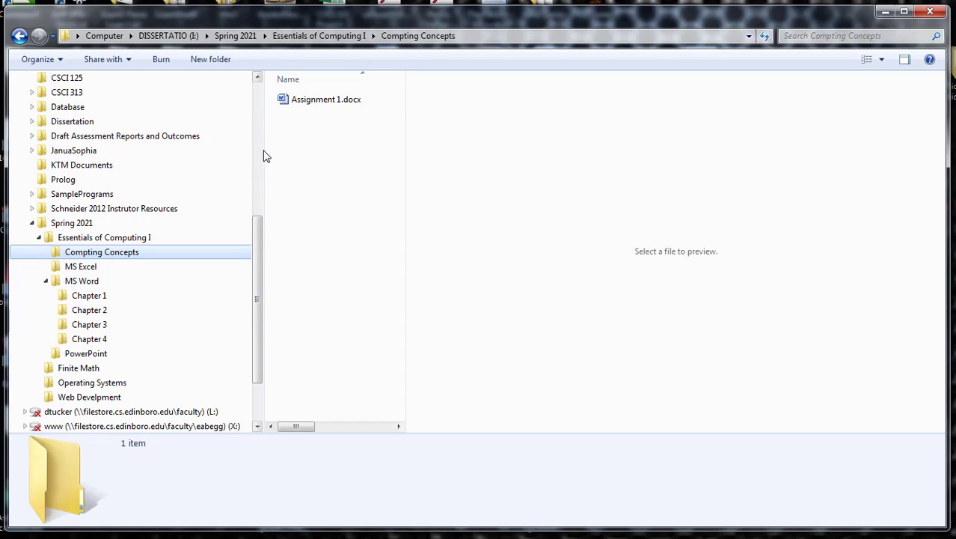
pyautogui.click(310, 103)
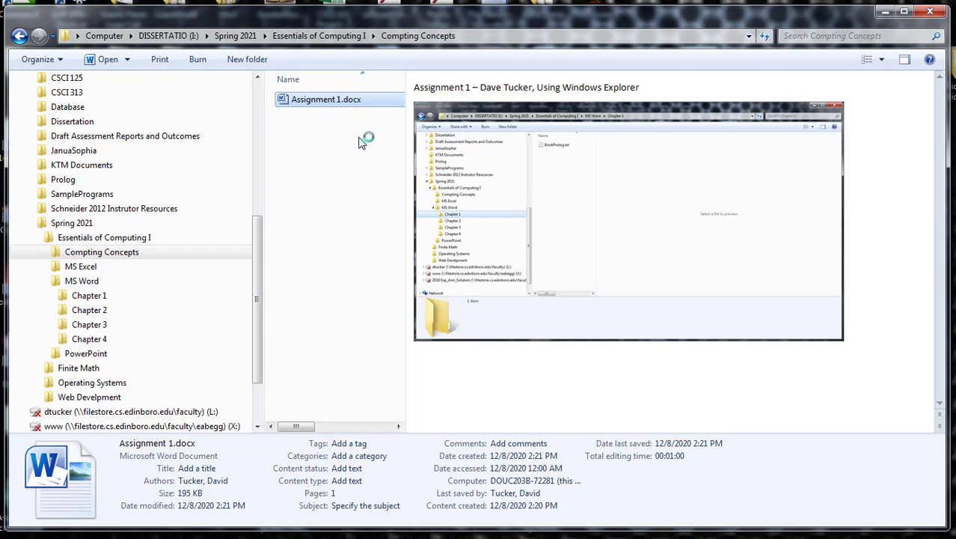
# Try List and Medium Icons views, close the Preview pane, and settle on Details view
pyautogui.click(881, 59)
pyautogui.moveTo(882, 66); pyautogui.dragTo(913, 38)
pyautogui.click(883, 61)
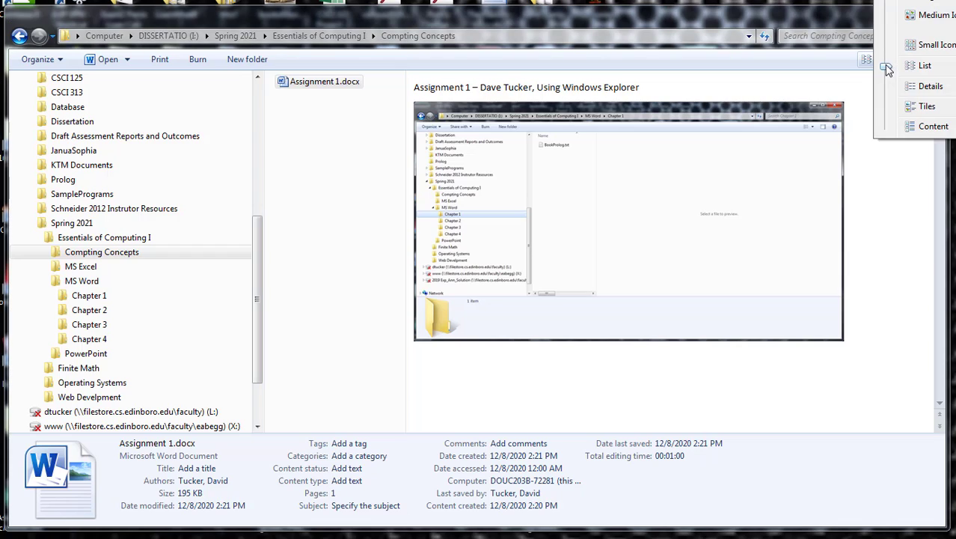
pyautogui.click(930, 11)
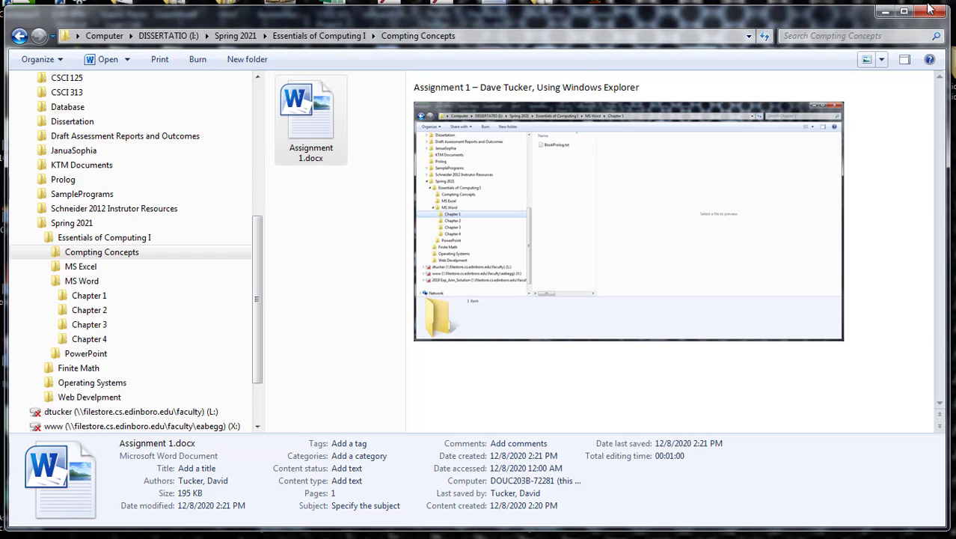
pyautogui.click(905, 59)
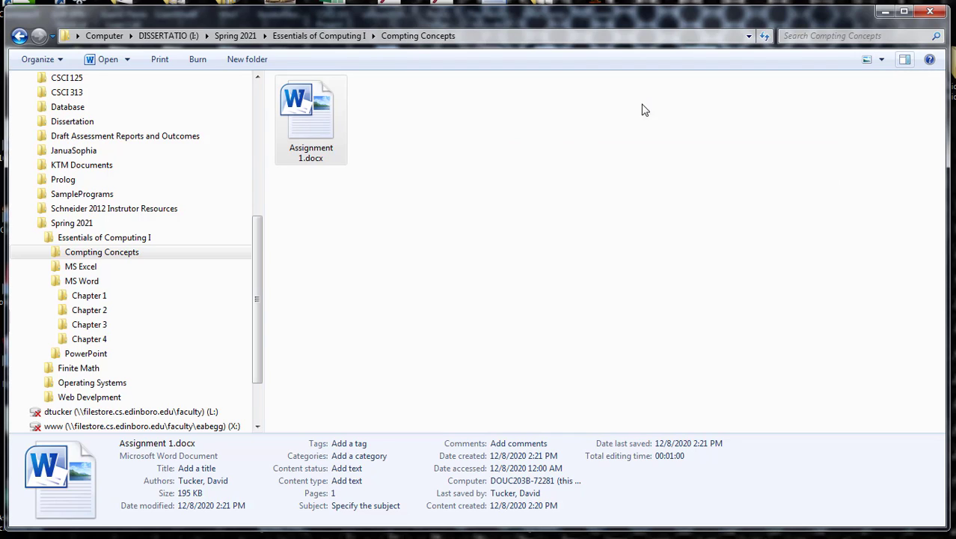
pyautogui.click(882, 59)
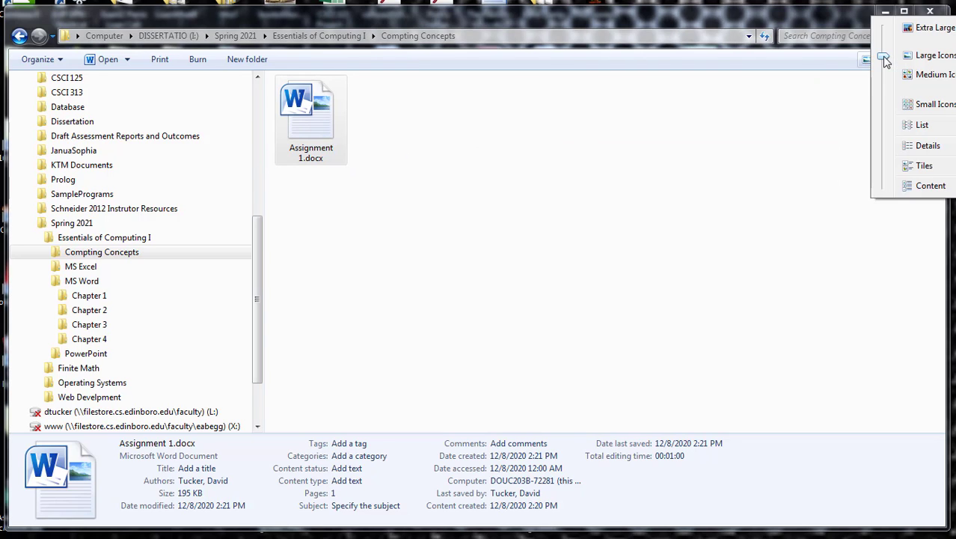
pyautogui.click(928, 147)
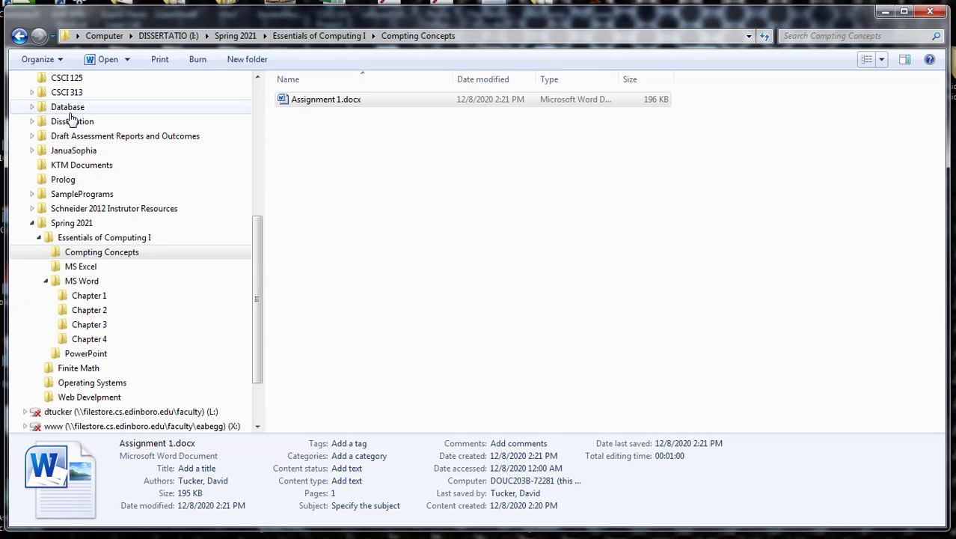
# Browse CSCI 313 and CSCI 125, sorting files by date modified, type, then size
pyautogui.click(71, 93)
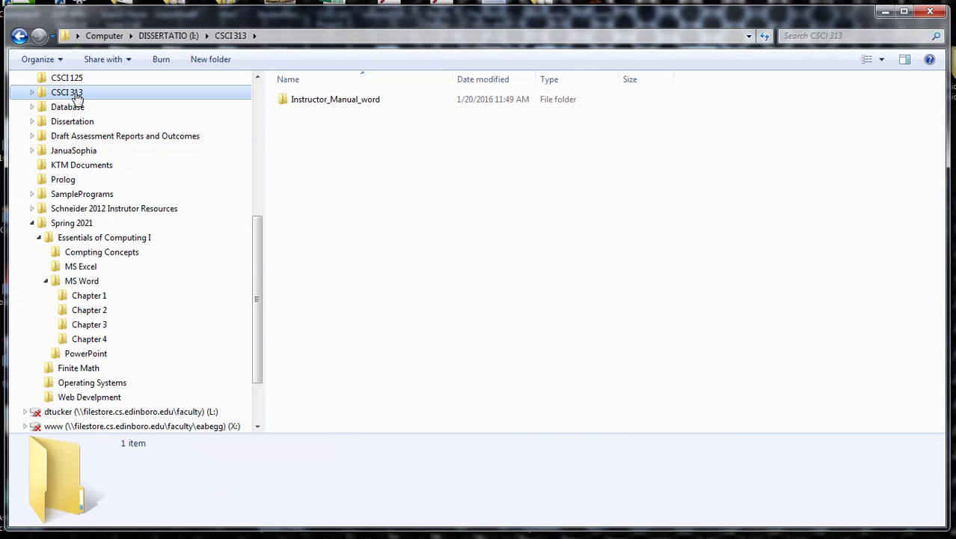
pyautogui.click(68, 79)
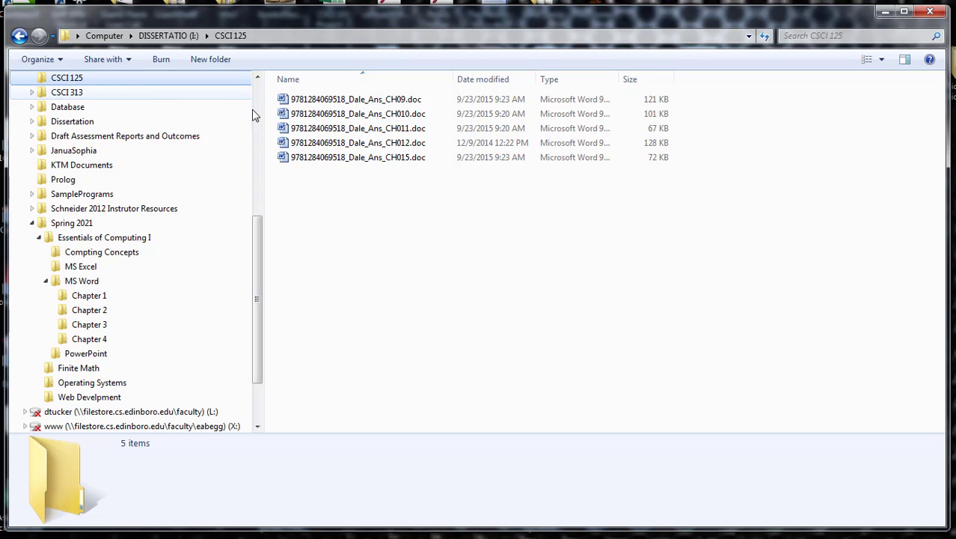
pyautogui.click(482, 80)
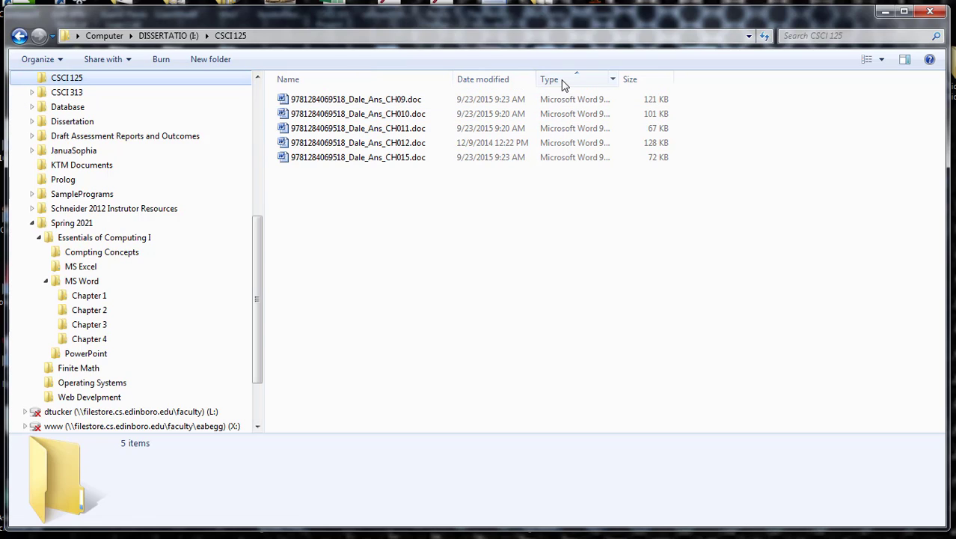
pyautogui.click(568, 86)
pyautogui.click(633, 82)
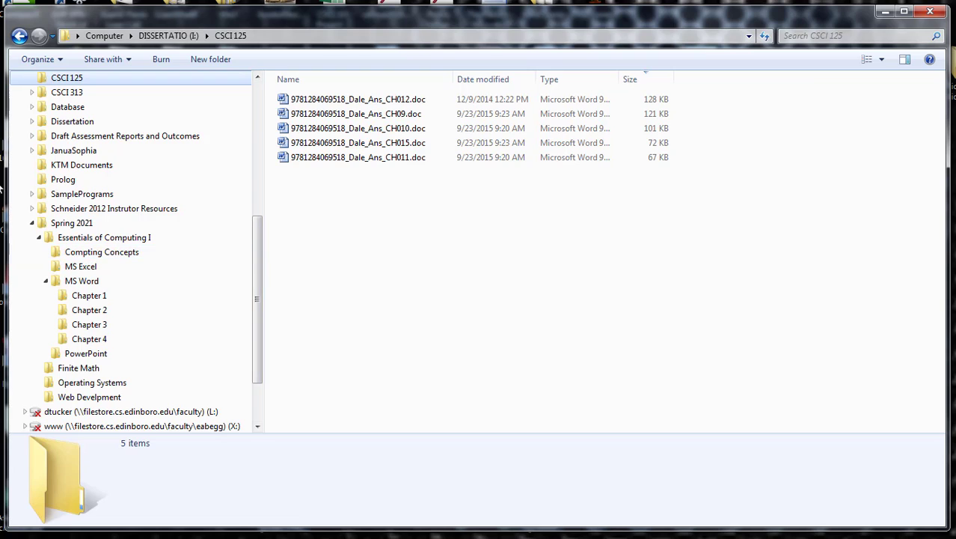
# Open the Prolog folder and sort its five text files by name in reverse order
pyautogui.click(62, 183)
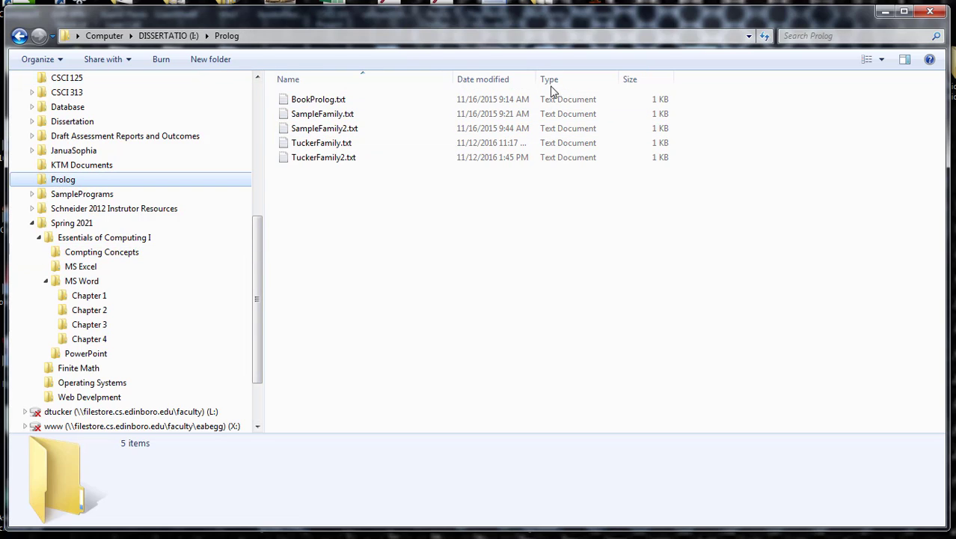
pyautogui.click(298, 81)
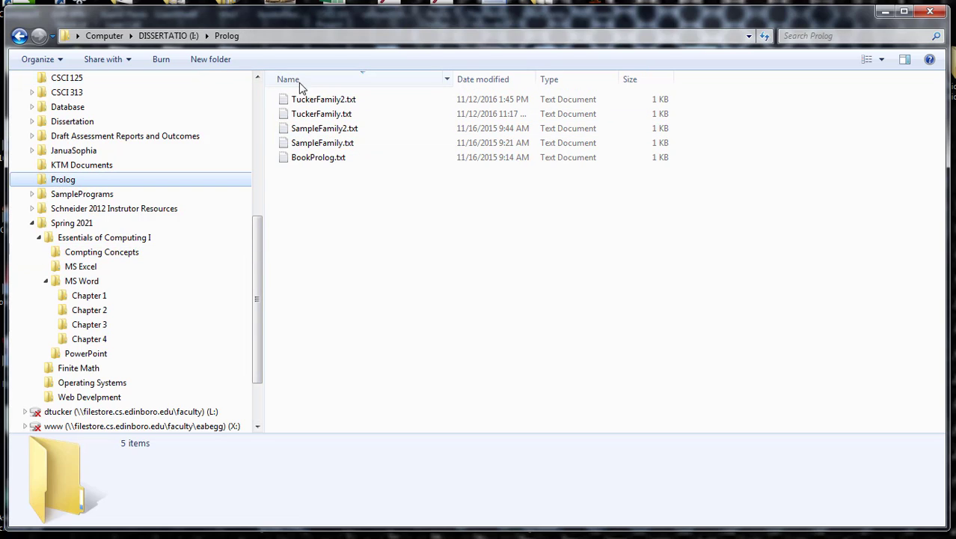
pyautogui.click(301, 80)
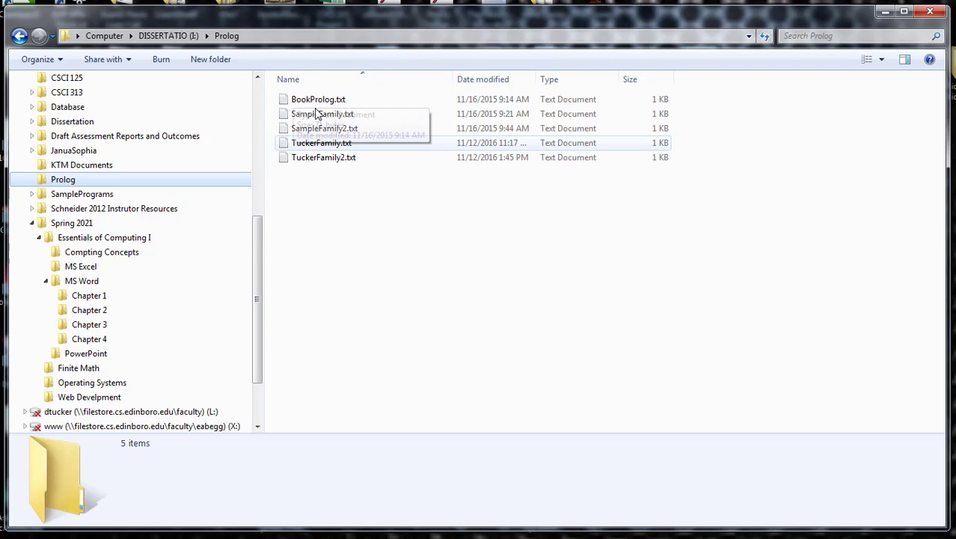
pyautogui.click(315, 80)
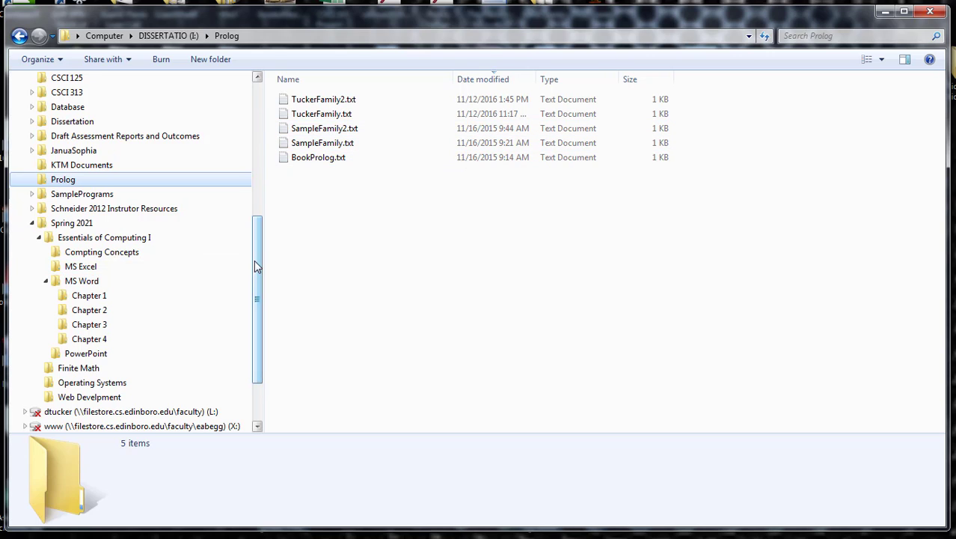
pyautogui.moveTo(255, 267); pyautogui.dragTo(246, 169)
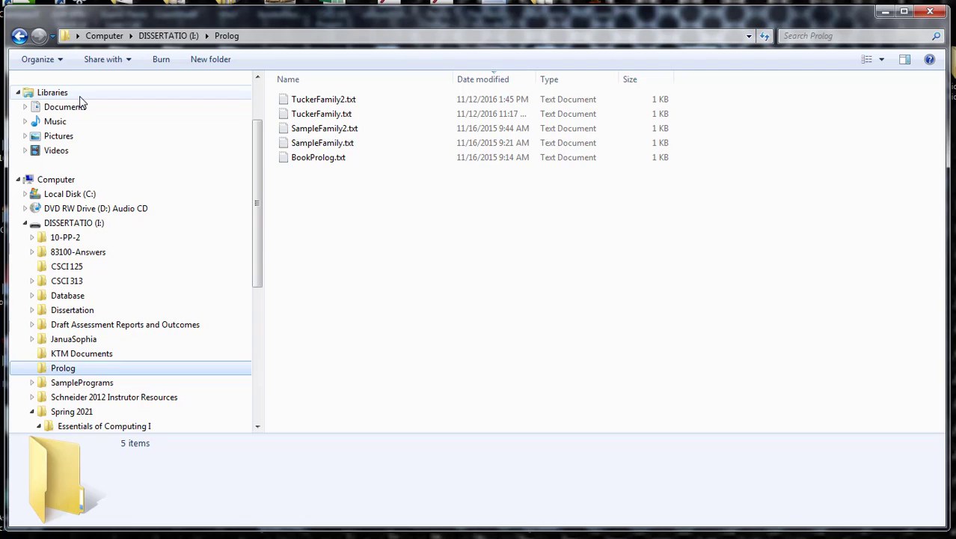
# Collapse the DISSERTATIO (I:) drive and browse the Documents and Downloads folders
pyautogui.click(25, 223)
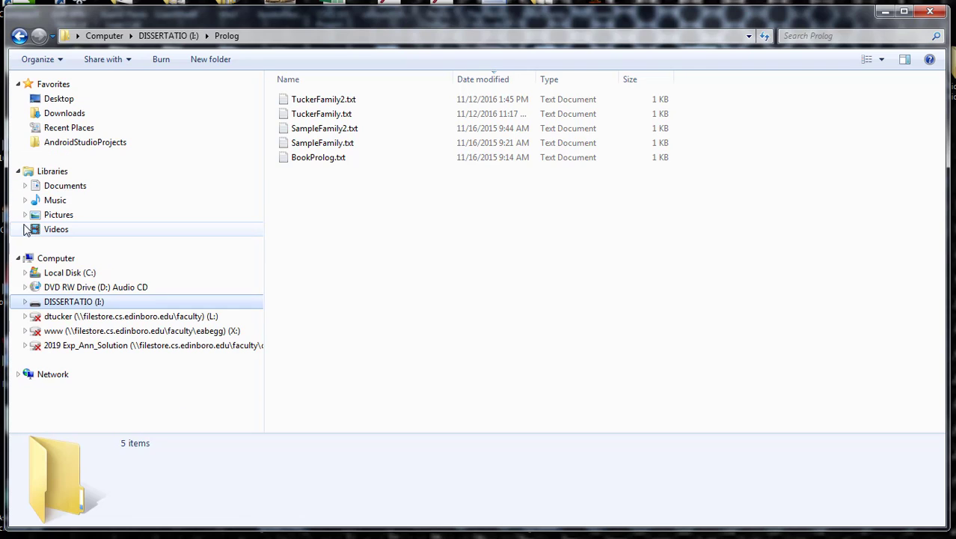
pyautogui.click(63, 191)
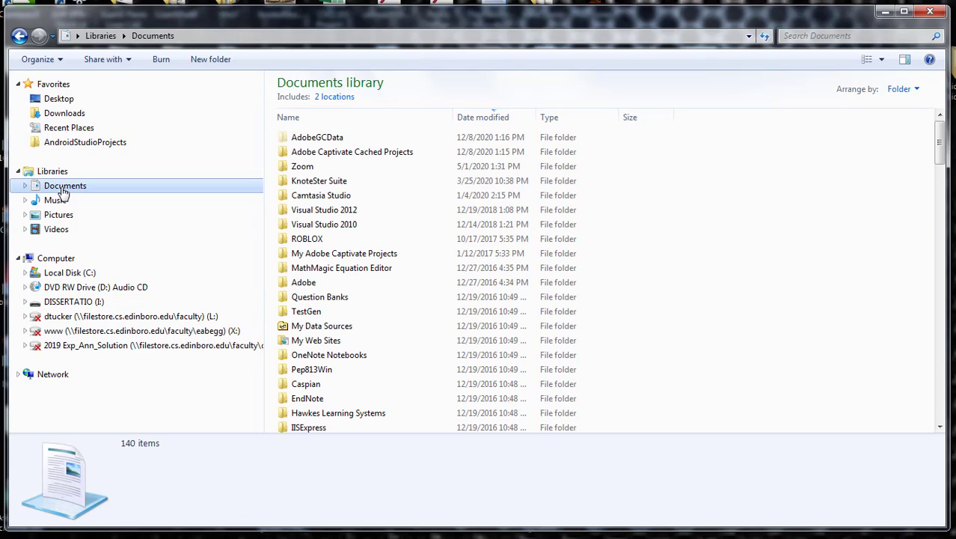
pyautogui.click(75, 116)
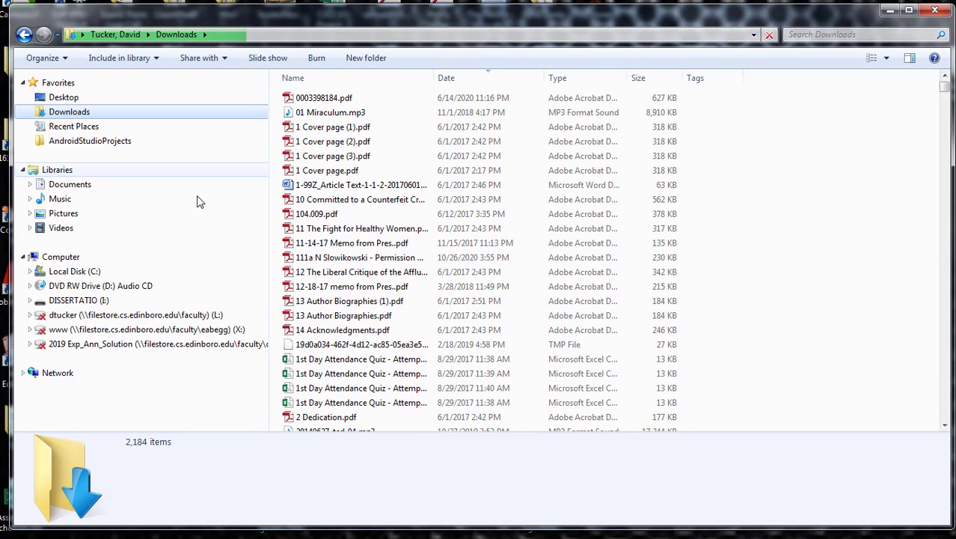
# Return through DISSERTATIO (I:) to Compting Concepts and select Assignment 1.docx to view its properties
pyautogui.click(100, 299)
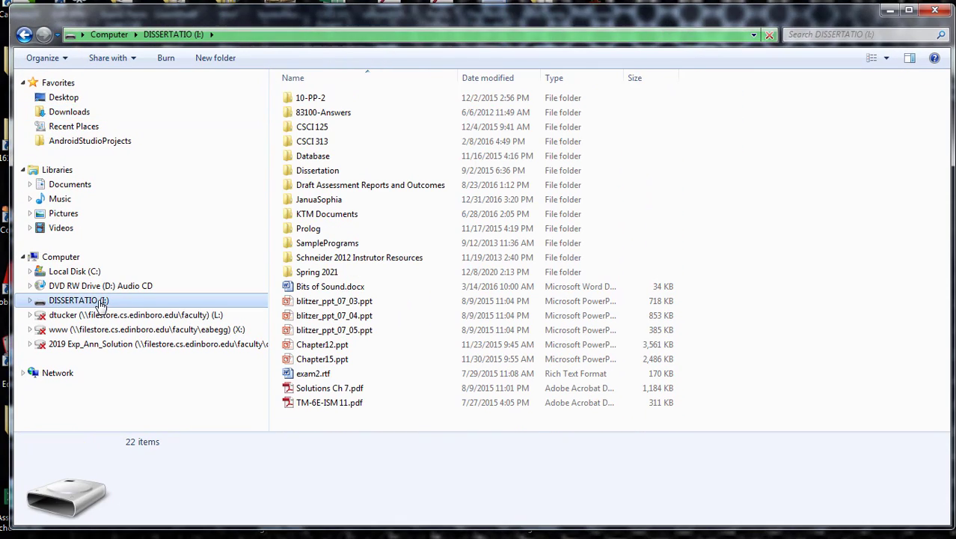
pyautogui.click(30, 301)
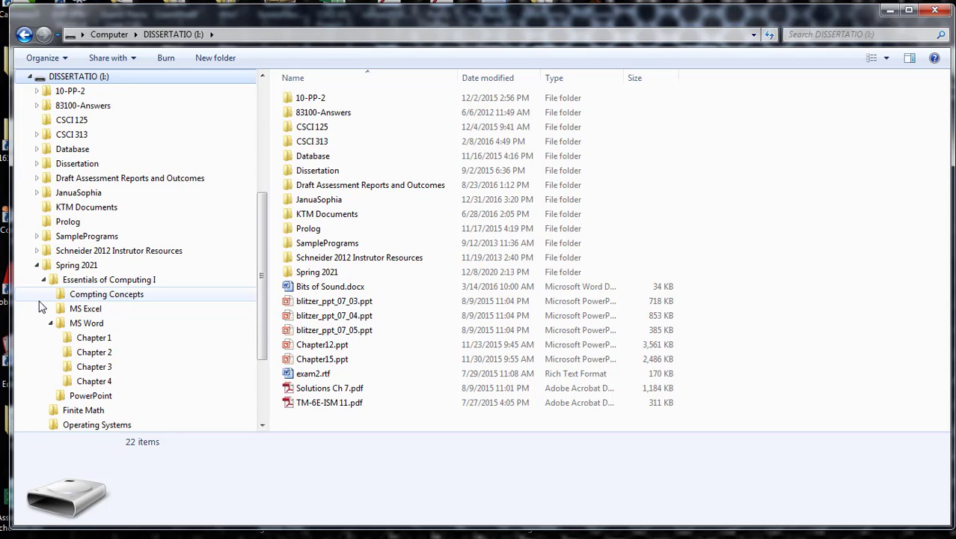
pyautogui.click(88, 295)
pyautogui.click(340, 99)
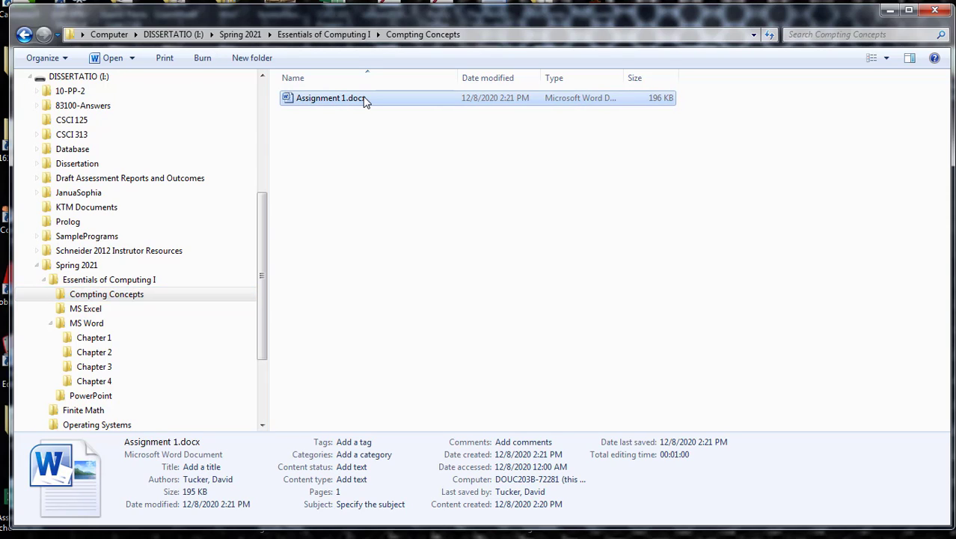